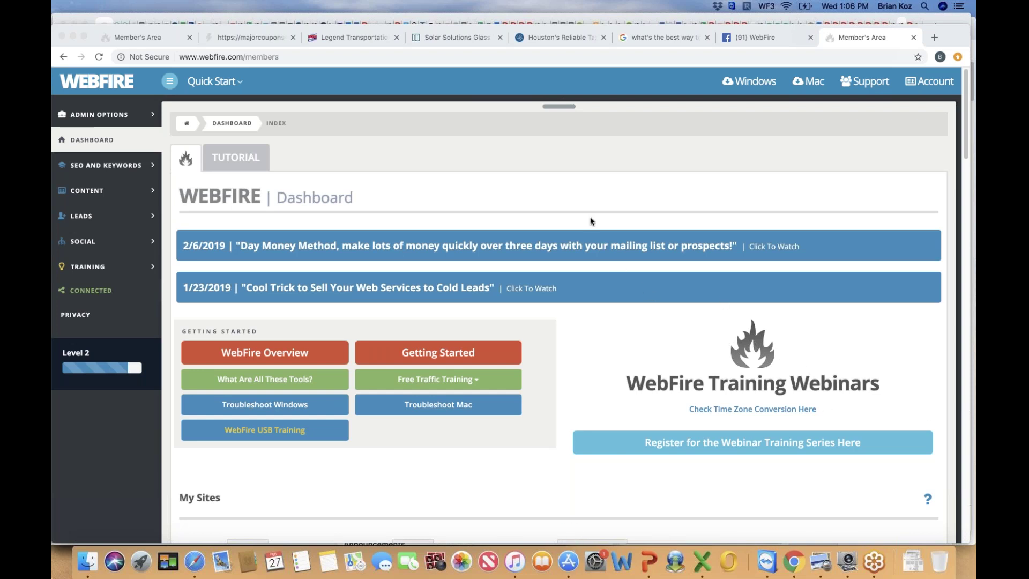
# Open the Schema Markup tool from the SEO and Keywords section
pyautogui.click(268, 132)
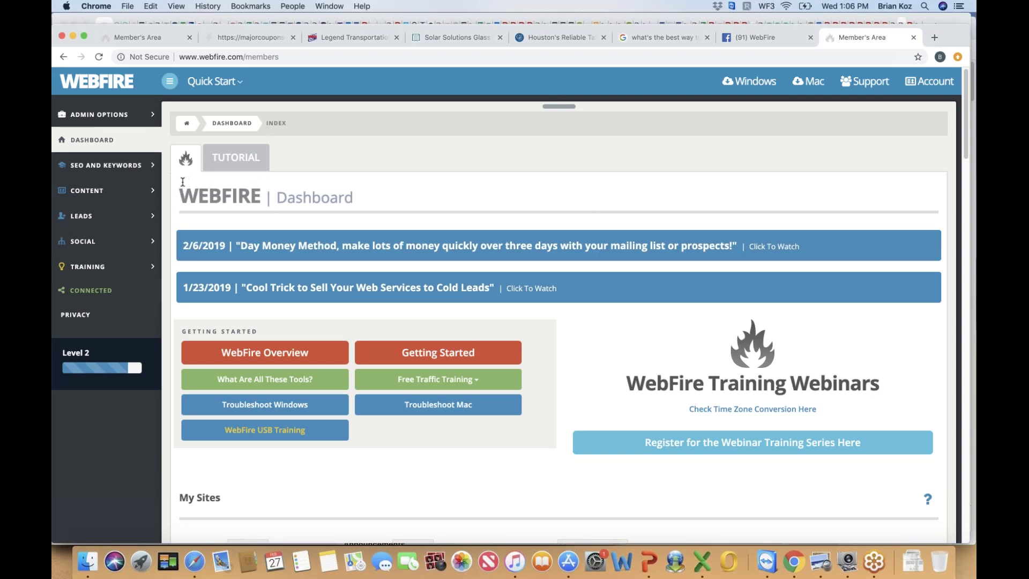
pyautogui.click(153, 168)
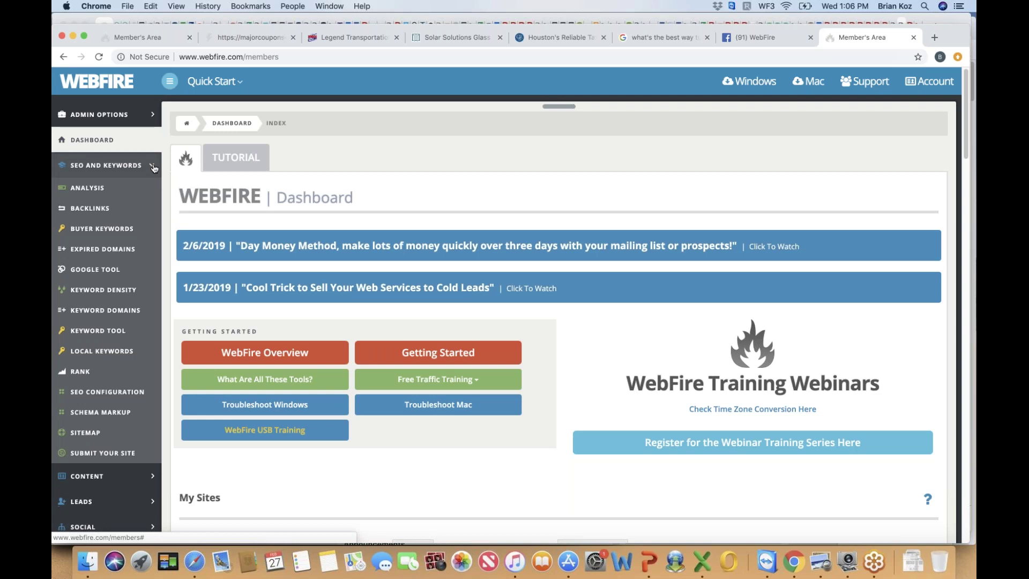
pyautogui.click(113, 413)
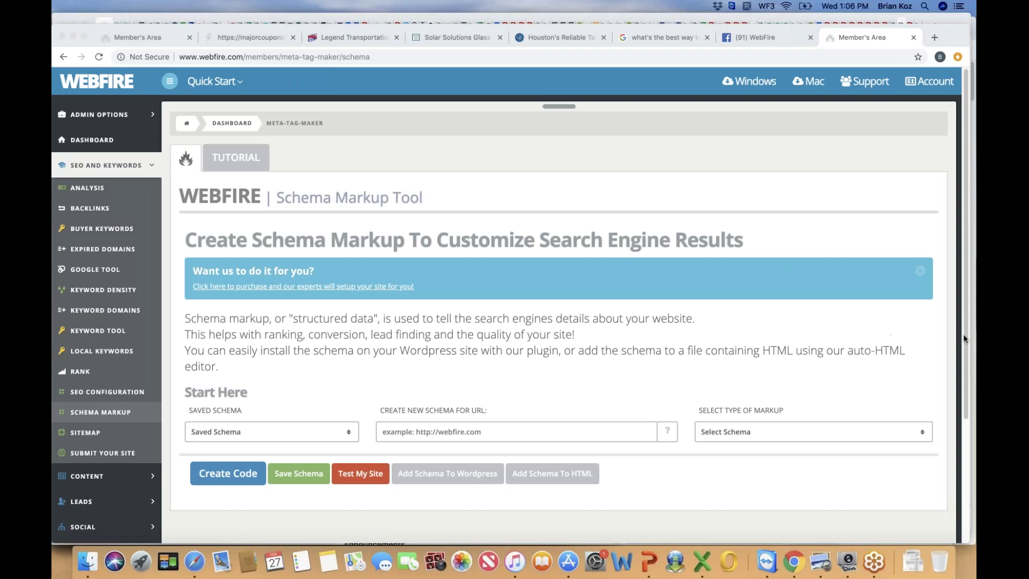
pyautogui.click(963, 141)
pyautogui.scroll(-1, 963, 158)
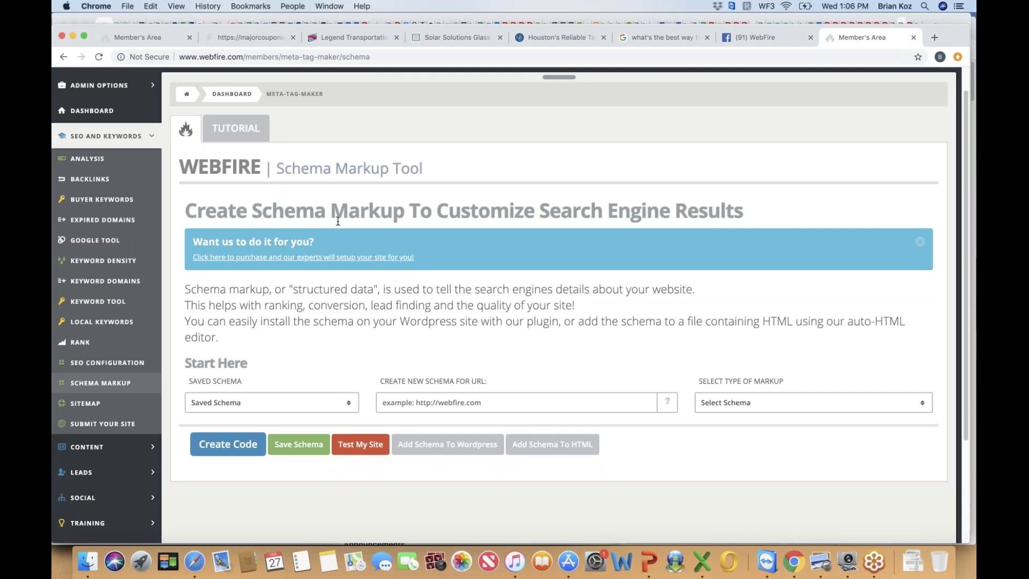
# Choose the Local Business (site wide) markup type and review its example results and form fields
pyautogui.click(757, 404)
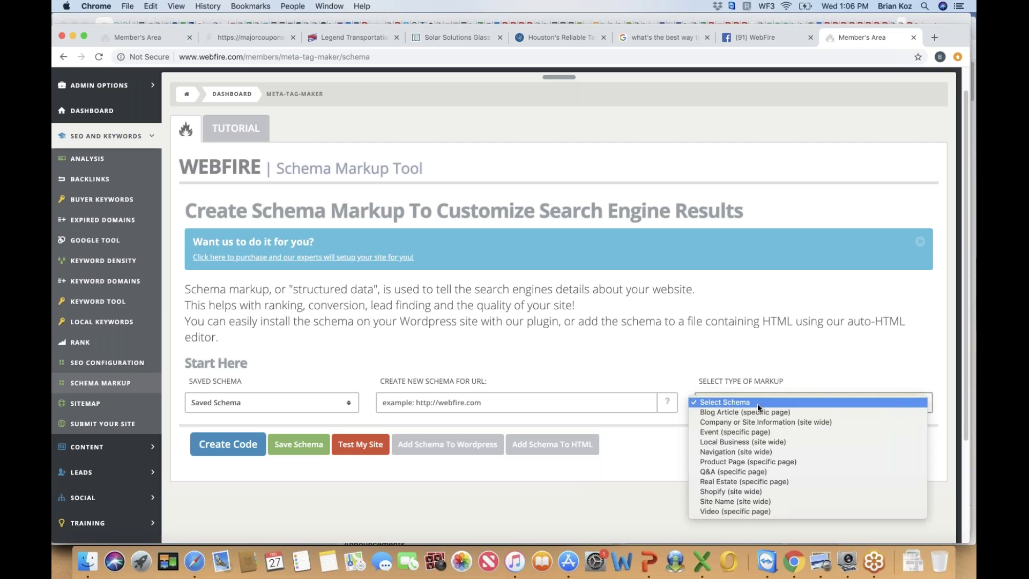
pyautogui.click(747, 444)
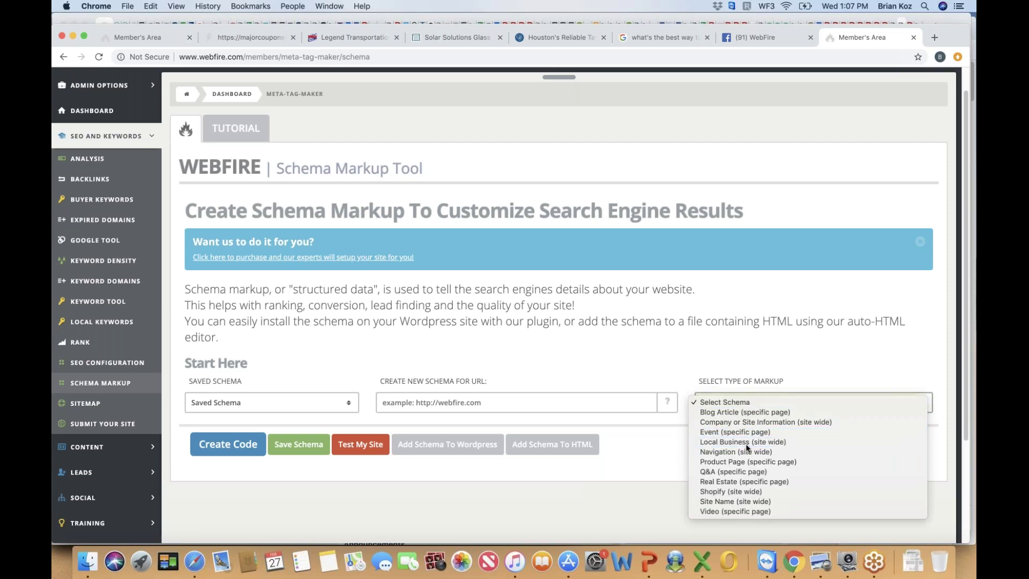
pyautogui.moveTo(965, 142); pyautogui.dragTo(964, 211)
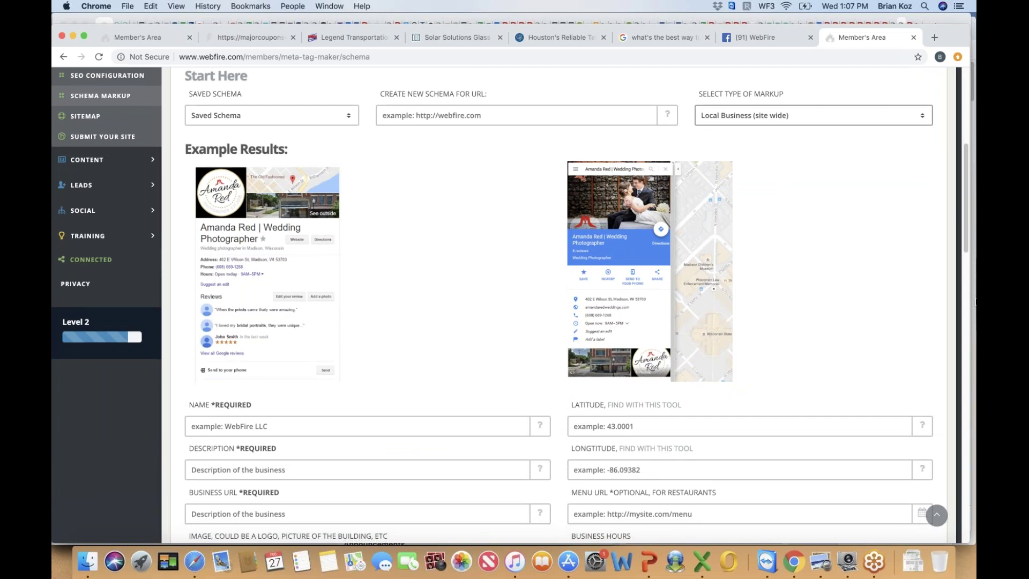
pyautogui.moveTo(966, 234); pyautogui.dragTo(966, 226)
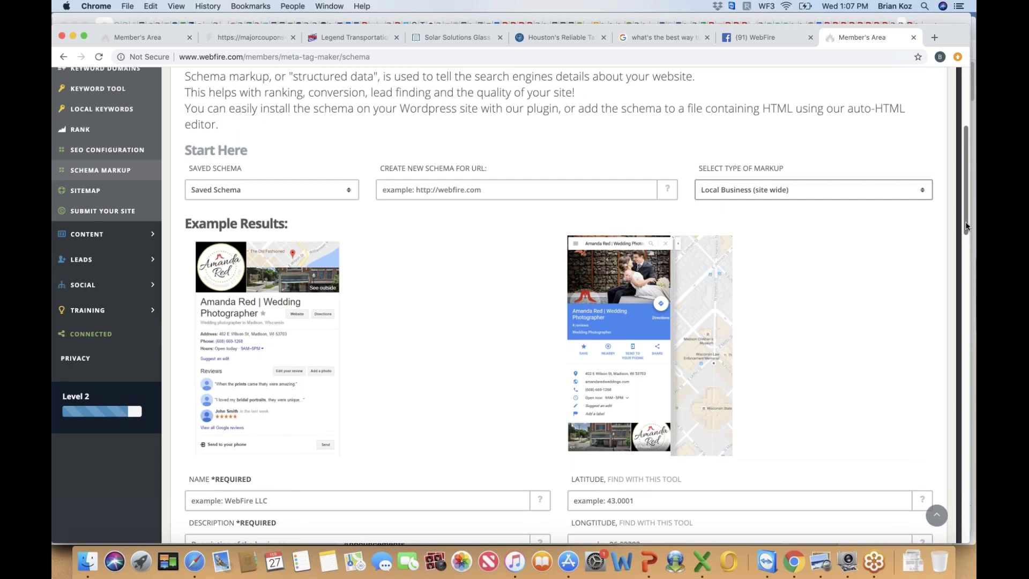
pyautogui.scroll(1, 949, 214)
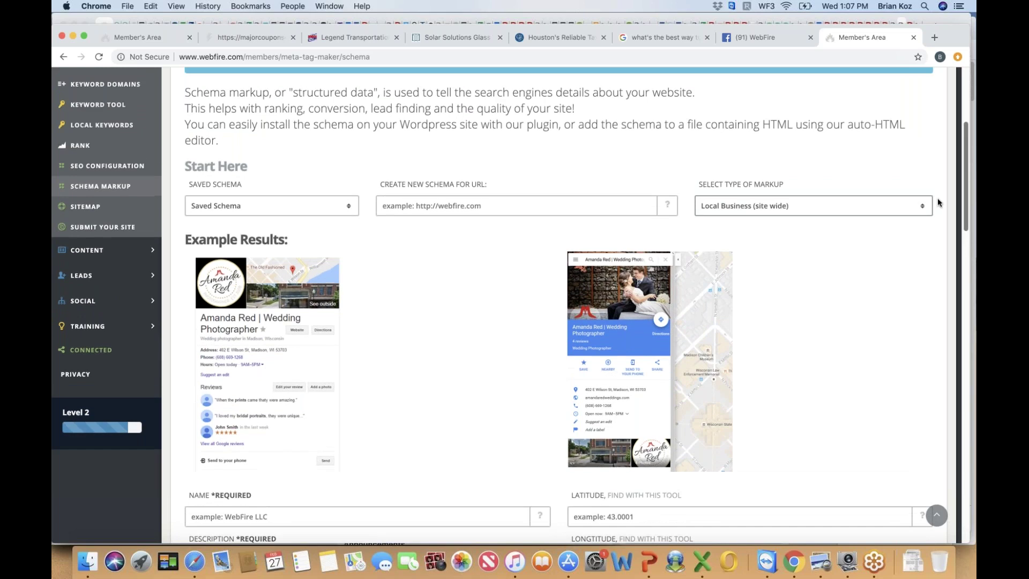
# Preview the Navigation (site wide) markup type and set the type of markup to Q&A (specific page)
pyautogui.click(924, 205)
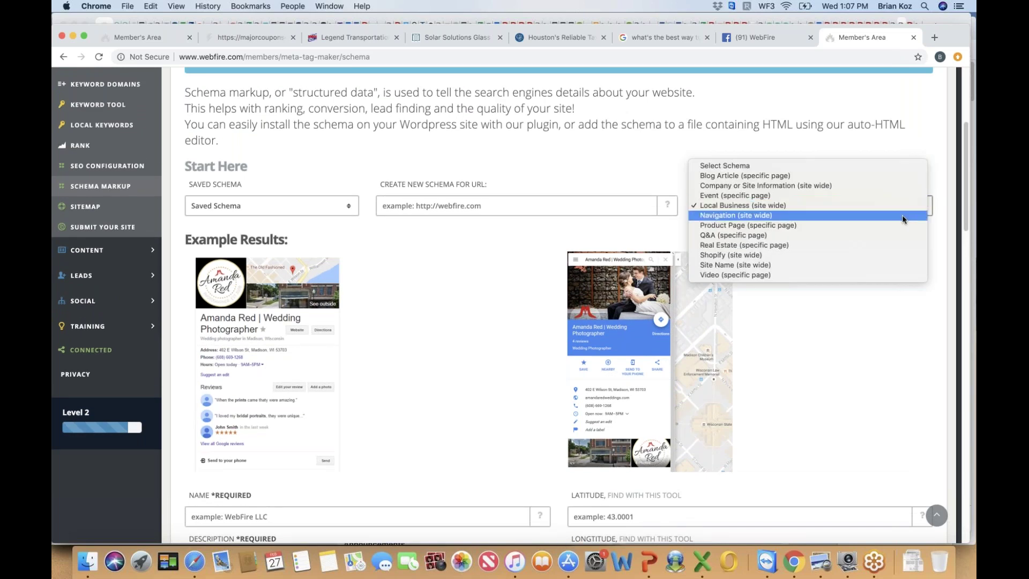
pyautogui.click(913, 215)
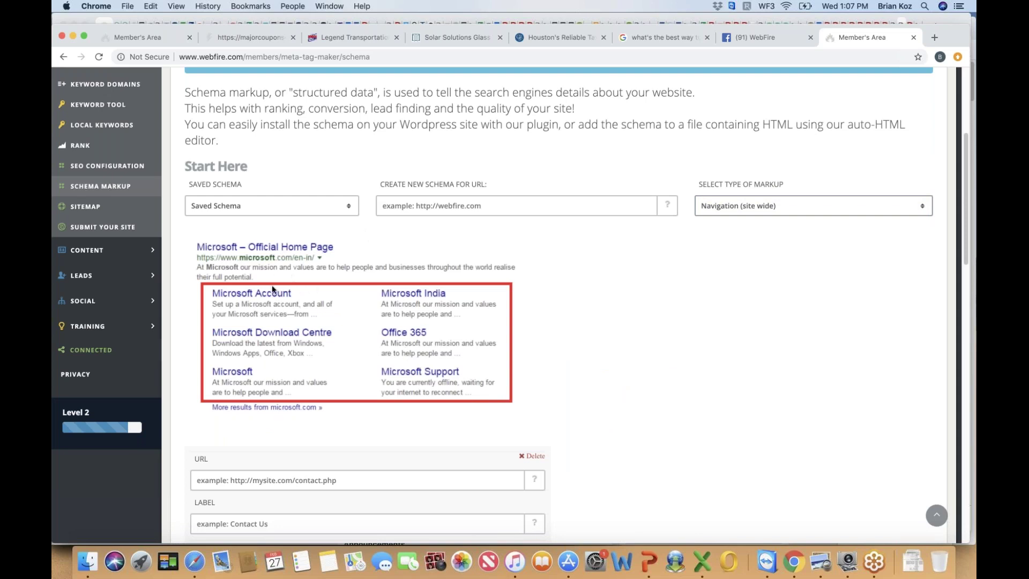
pyautogui.click(922, 208)
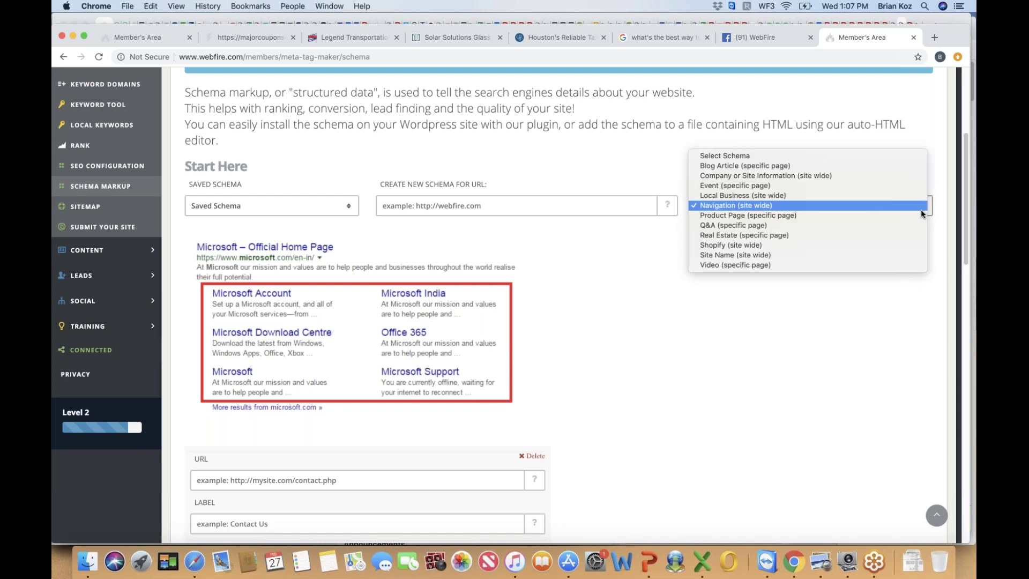
pyautogui.click(833, 228)
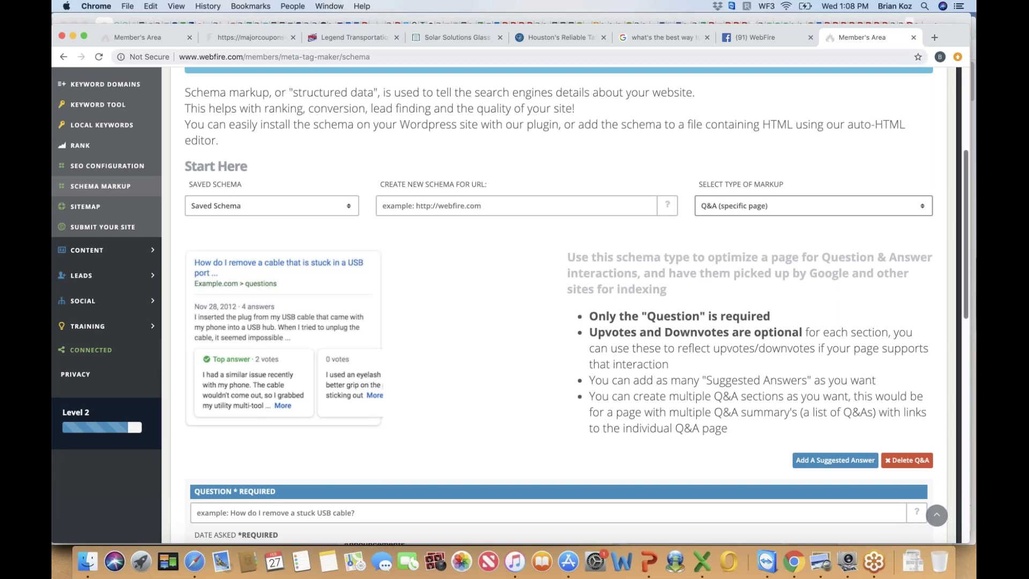
# Examine the Google results for "what's the best way to lose weight", expanding the related question "How do I lose 10 pounds in a week?"
pyautogui.click(674, 37)
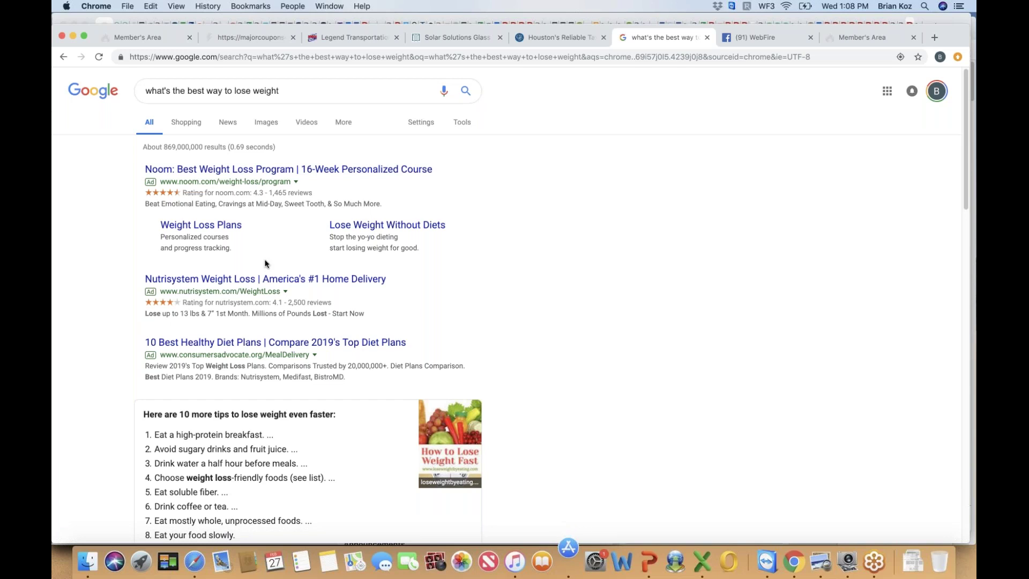
pyautogui.moveTo(964, 190); pyautogui.dragTo(969, 270)
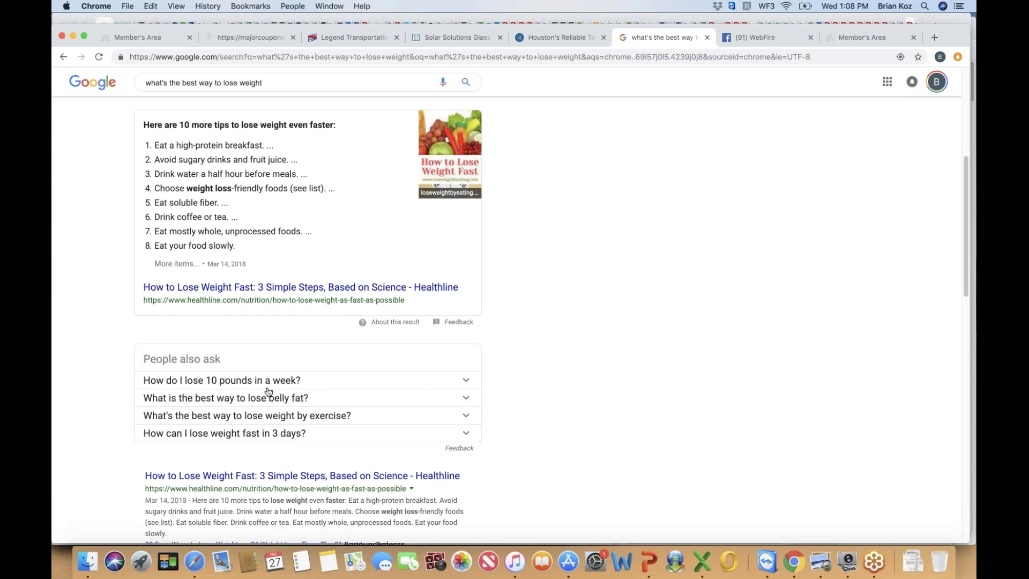
pyautogui.click(466, 382)
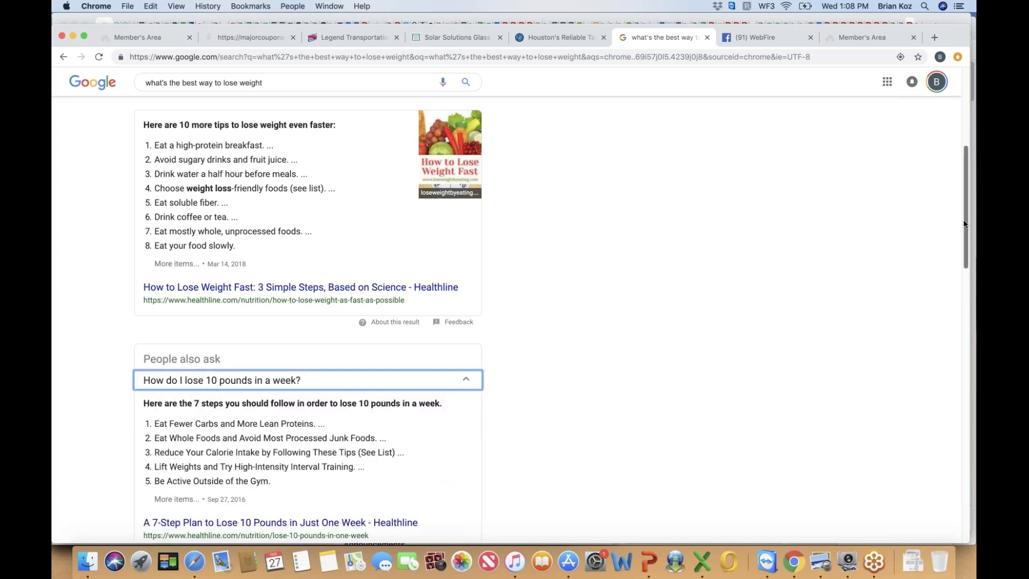
pyautogui.scroll(-5, 964, 233)
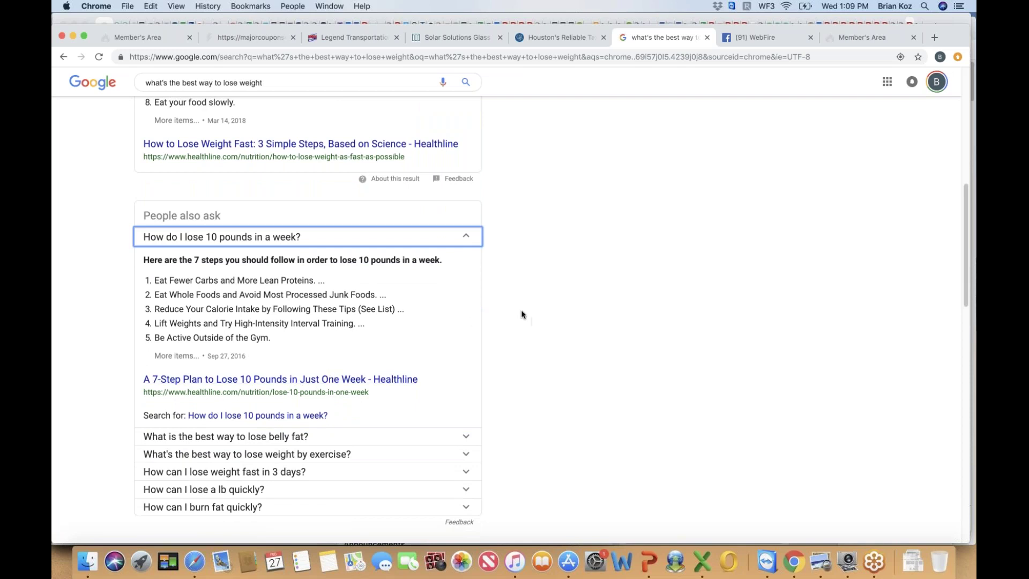
pyautogui.moveTo(964, 230); pyautogui.dragTo(933, 158)
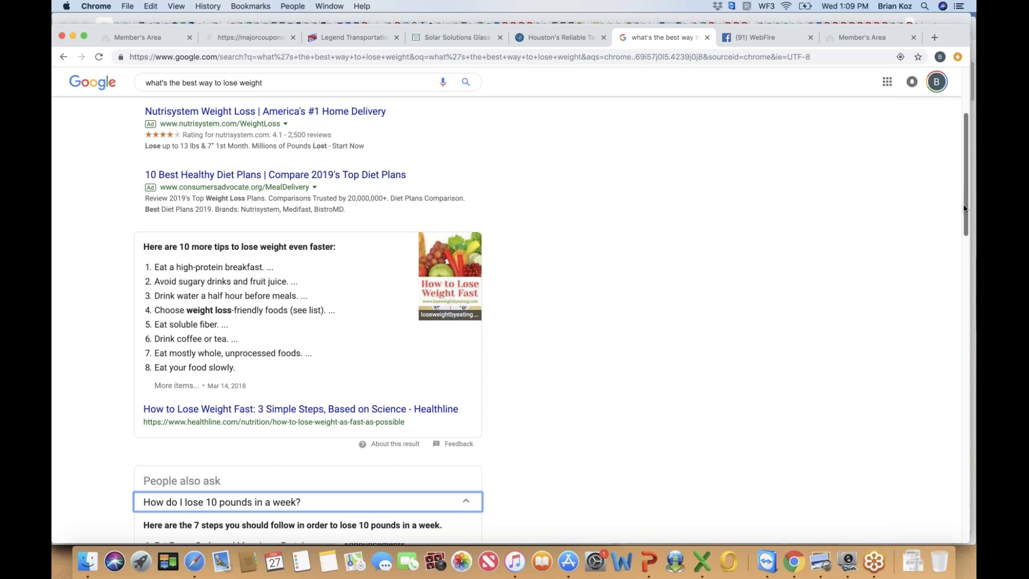
pyautogui.moveTo(963, 207); pyautogui.dragTo(962, 224)
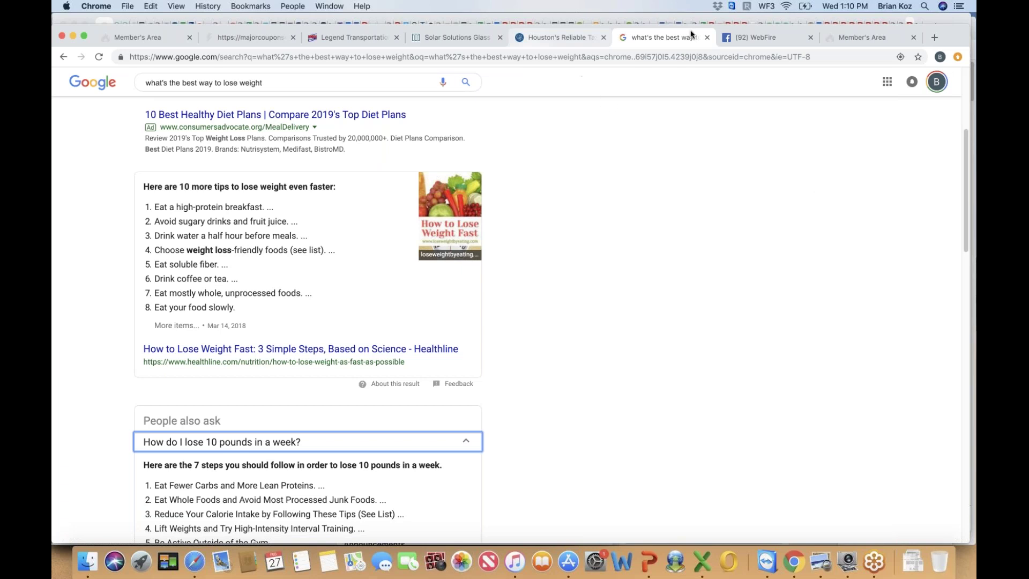
# Return to the Schema Markup Tool page and check the list of available markup types
pyautogui.click(854, 38)
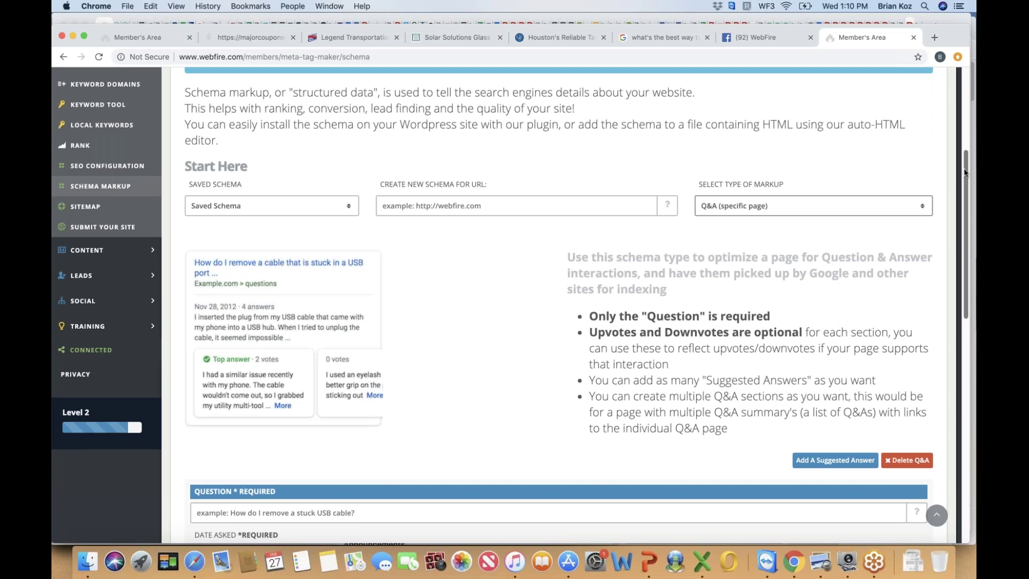
pyautogui.scroll(-1, 965, 174)
pyautogui.moveTo(964, 172); pyautogui.dragTo(964, 172)
pyautogui.click(716, 201)
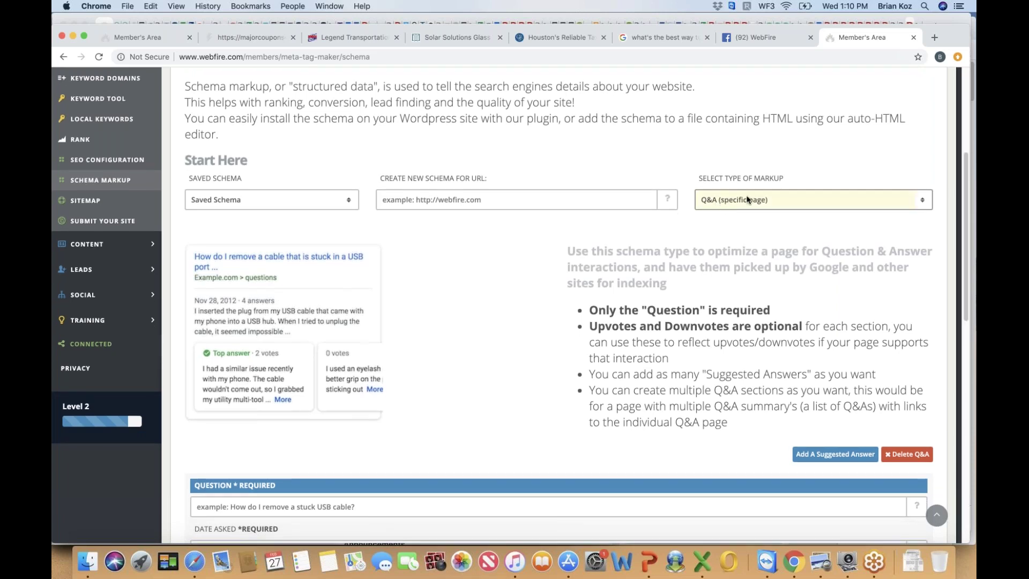
pyautogui.click(831, 156)
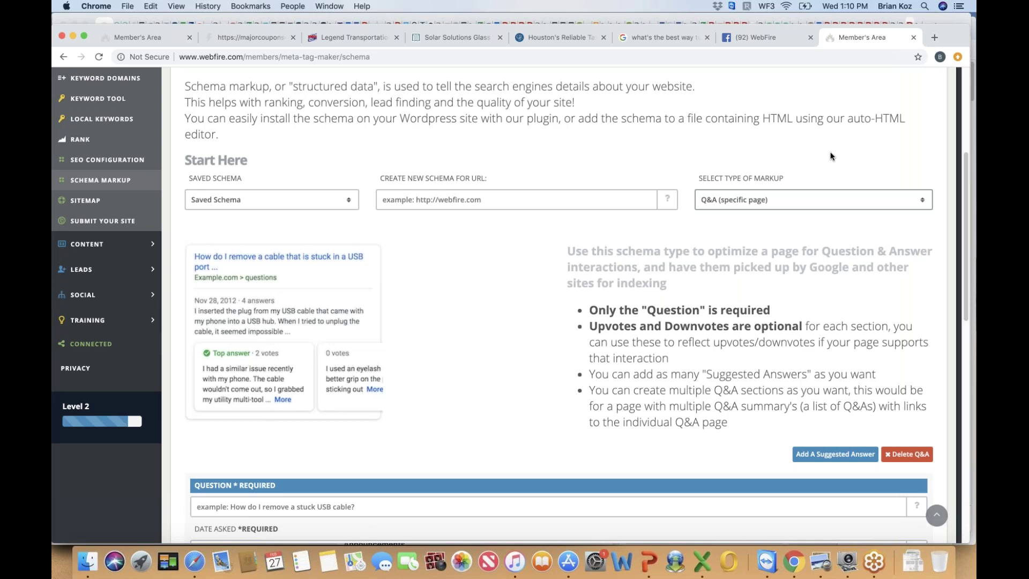
# Examine the Question section of the Q&A form, including the question, date asked, upvotes and downvotes fields
pyautogui.moveTo(963, 203); pyautogui.dragTo(956, 277)
pyautogui.scroll(-3, 963, 262)
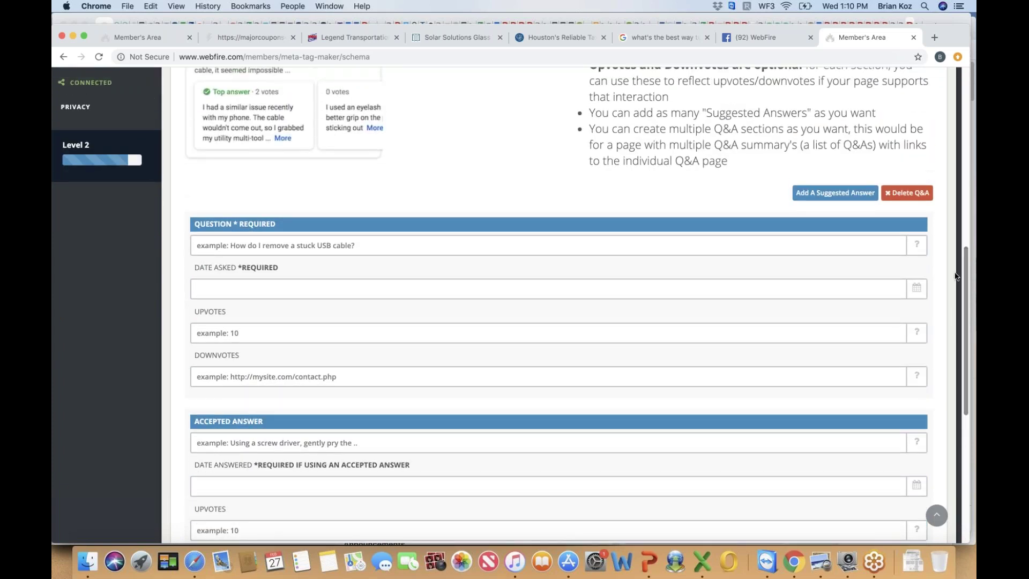
pyautogui.click(369, 249)
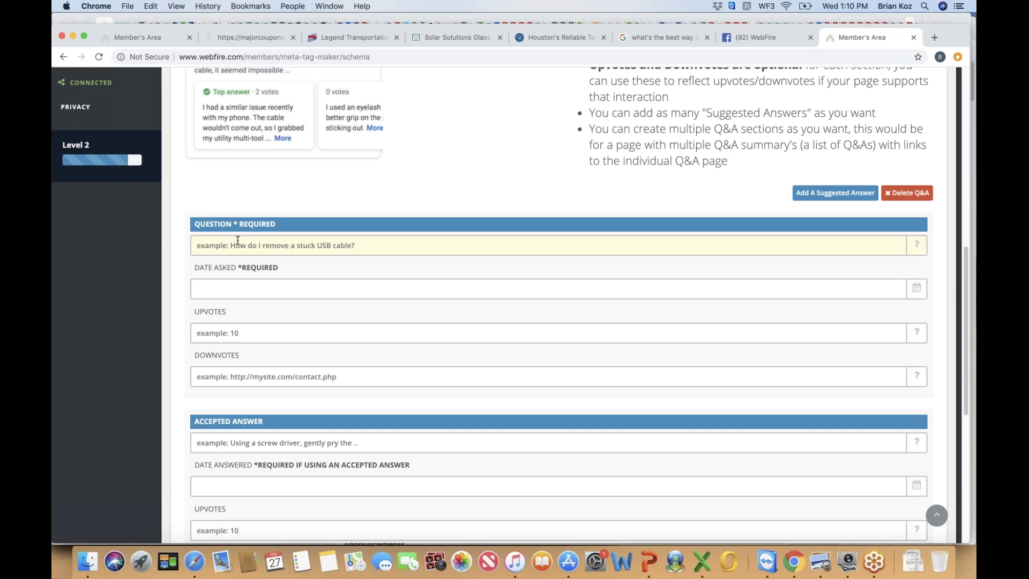
pyautogui.click(236, 284)
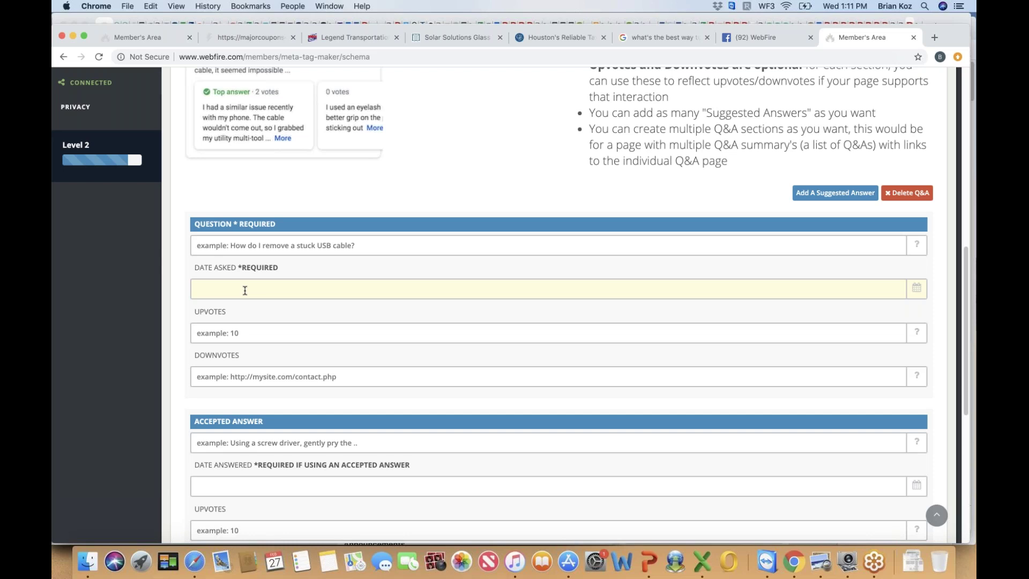
pyautogui.press('Tab')
pyautogui.press('Tab')
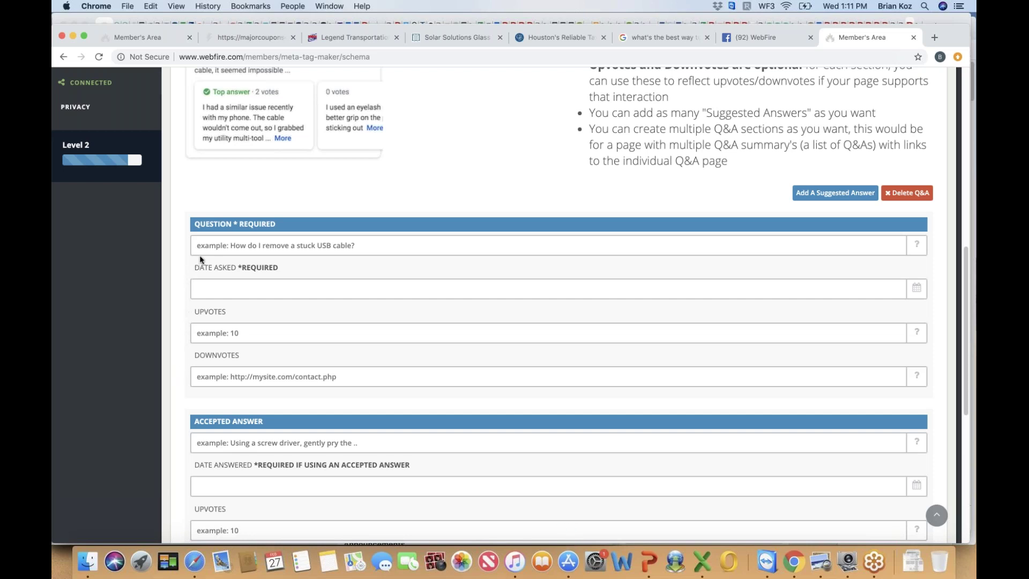
pyautogui.click(204, 285)
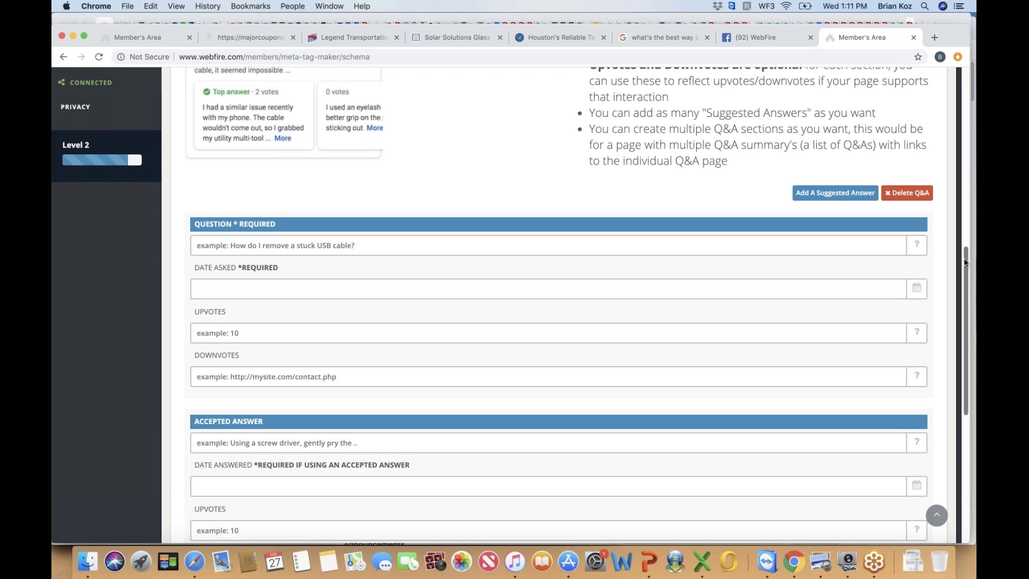
# Examine the Accepted Answer and Suggested Answer sections and the schema actions at the end of the form, and return to the markup settings
pyautogui.moveTo(965, 262); pyautogui.dragTo(975, 378)
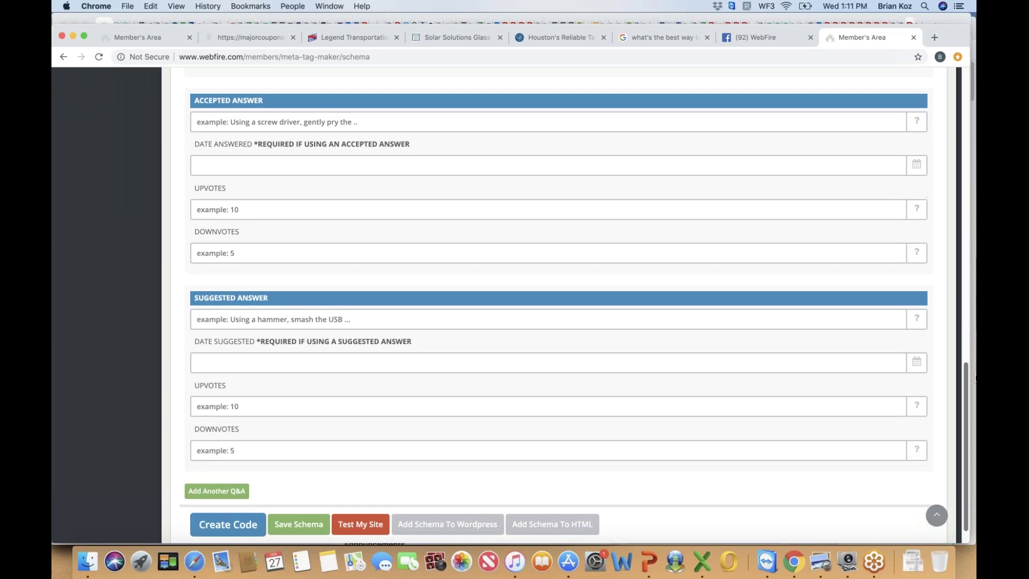
pyautogui.click(494, 311)
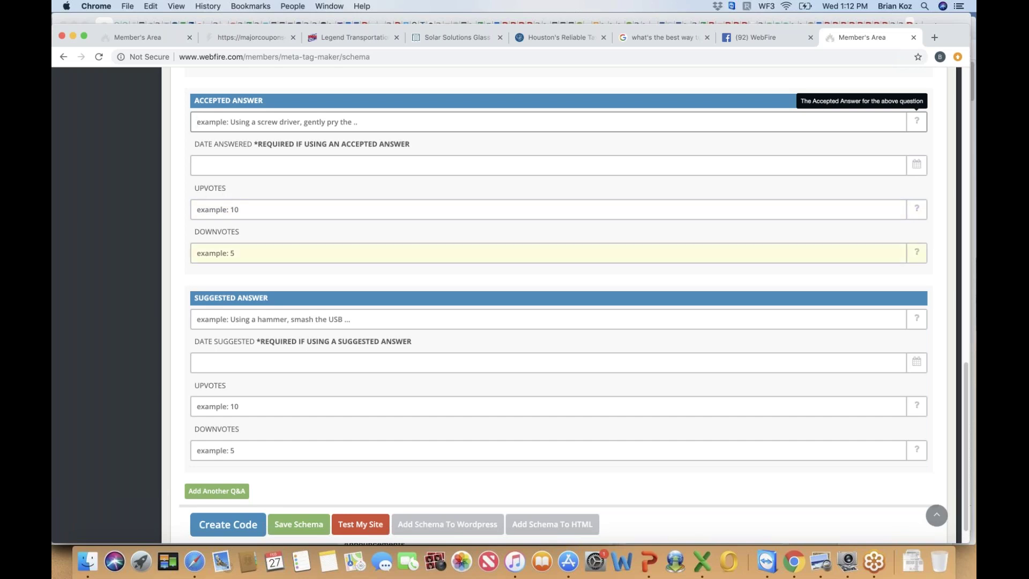
pyautogui.click(952, 336)
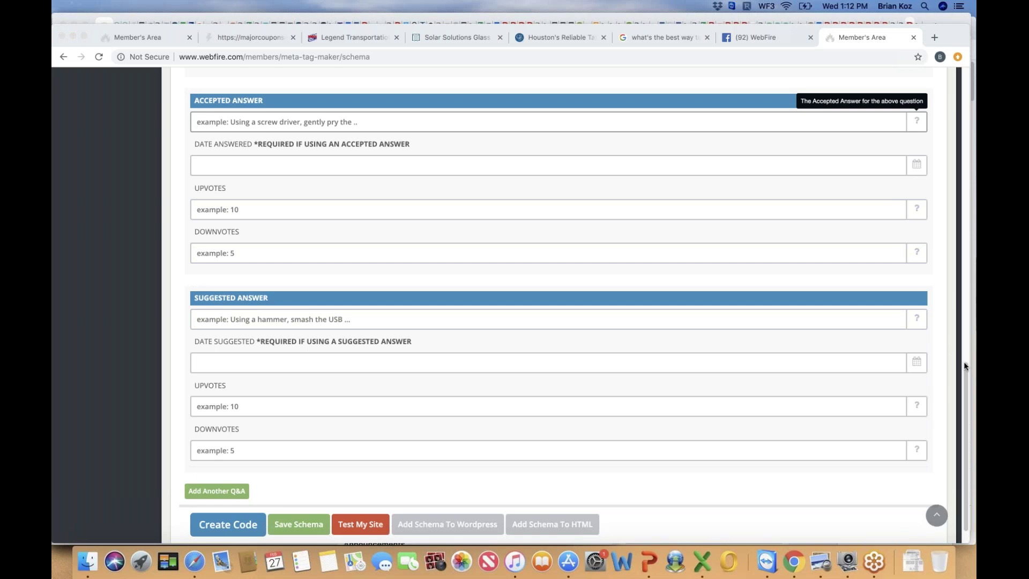
pyautogui.moveTo(967, 374); pyautogui.dragTo(959, 254)
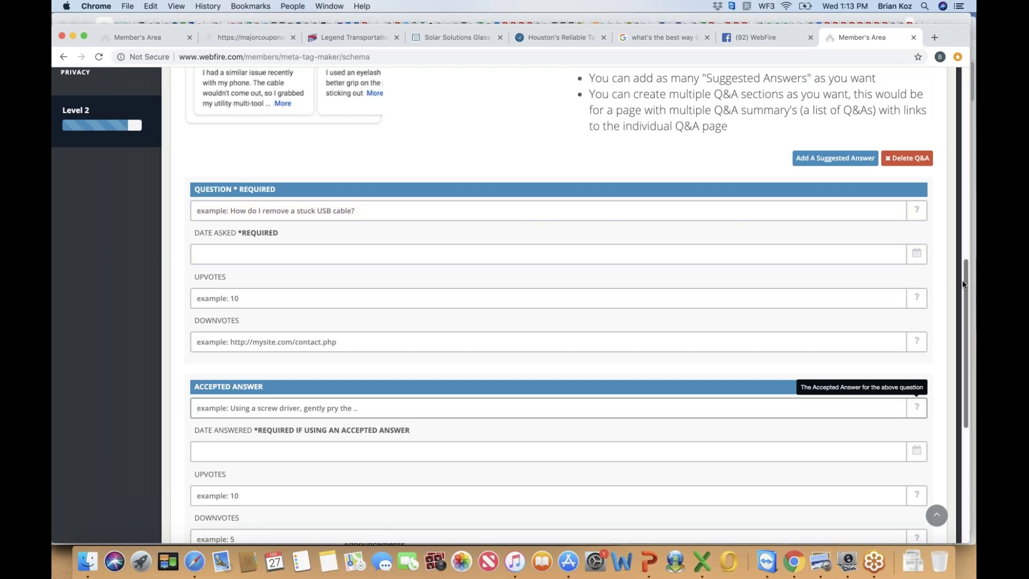
pyautogui.moveTo(962, 284); pyautogui.dragTo(971, 372)
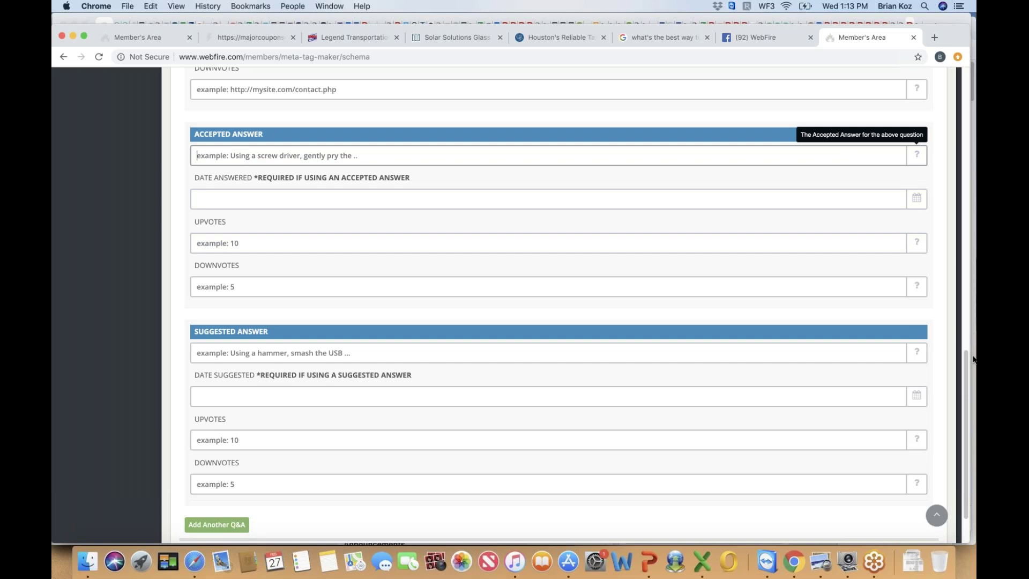
pyautogui.scroll(-3, 974, 359)
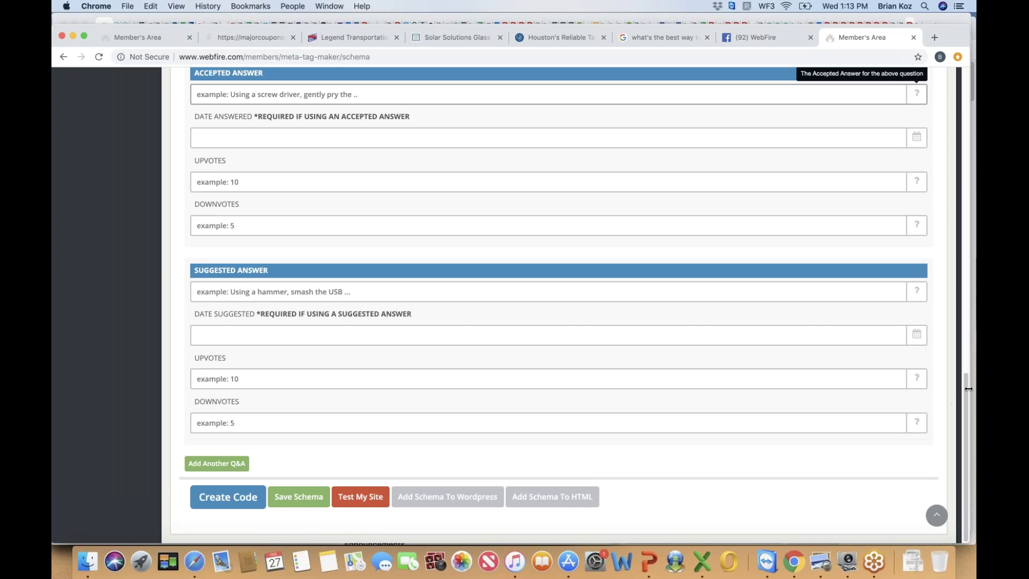
pyautogui.scroll(3, 967, 370)
pyautogui.scroll(12, 968, 334)
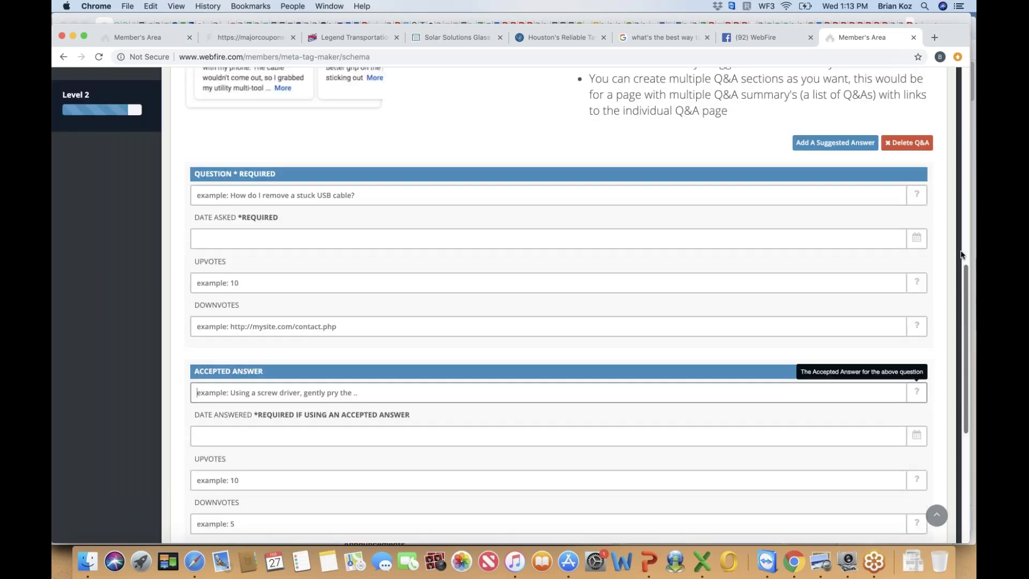
pyautogui.scroll(9, 964, 232)
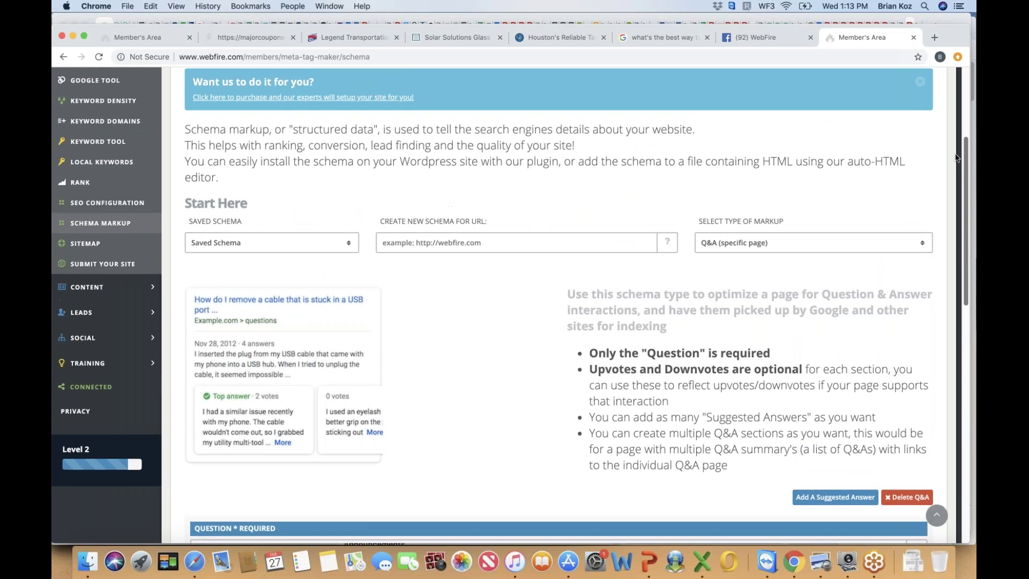
# Review the Schema Markup Tool's introduction and the description of the Q&A (specific page) markup type
pyautogui.scroll(2, 957, 156)
pyautogui.scroll(4, 957, 134)
pyautogui.scroll(-1, 960, 116)
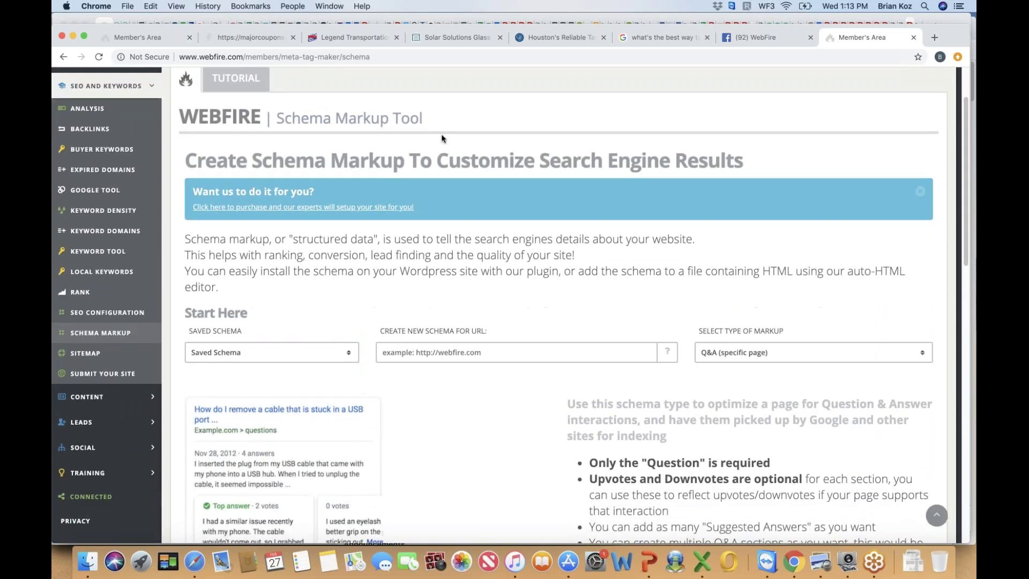
pyautogui.moveTo(968, 234)
pyautogui.mouseDown()
pyautogui.moveTo(975, 440)
pyautogui.moveTo(954, 246)
pyautogui.mouseUp()
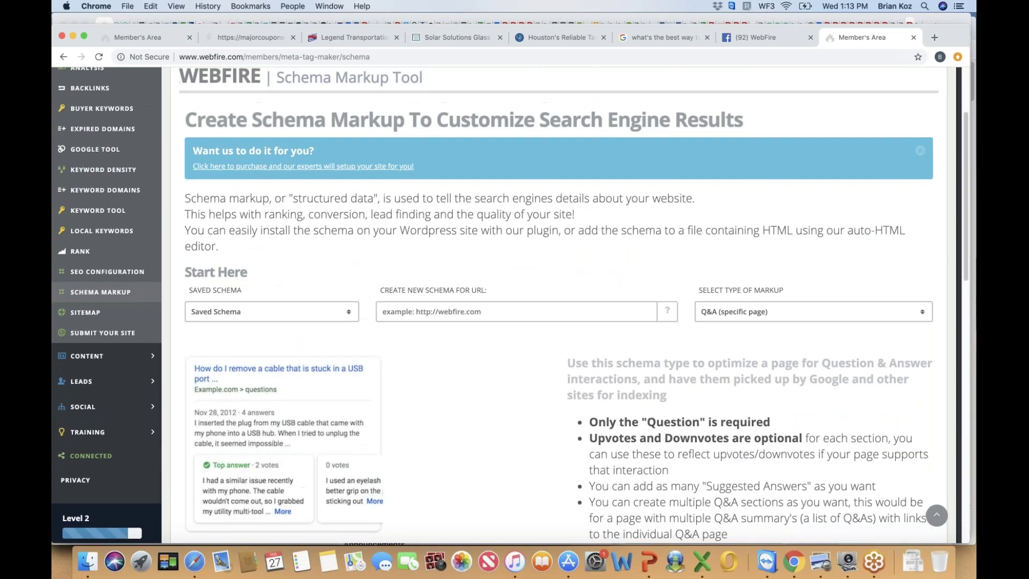
# Revisit the Google results for "what's the best way to lose weight" and return to the Q&A markup description in the Schema Markup Tool
pyautogui.click(658, 40)
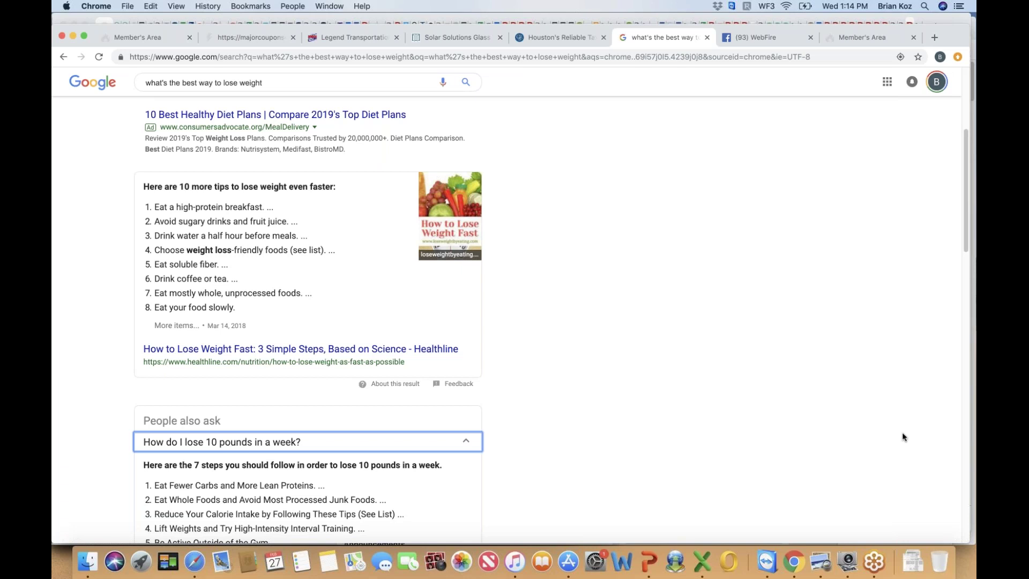
pyautogui.click(934, 423)
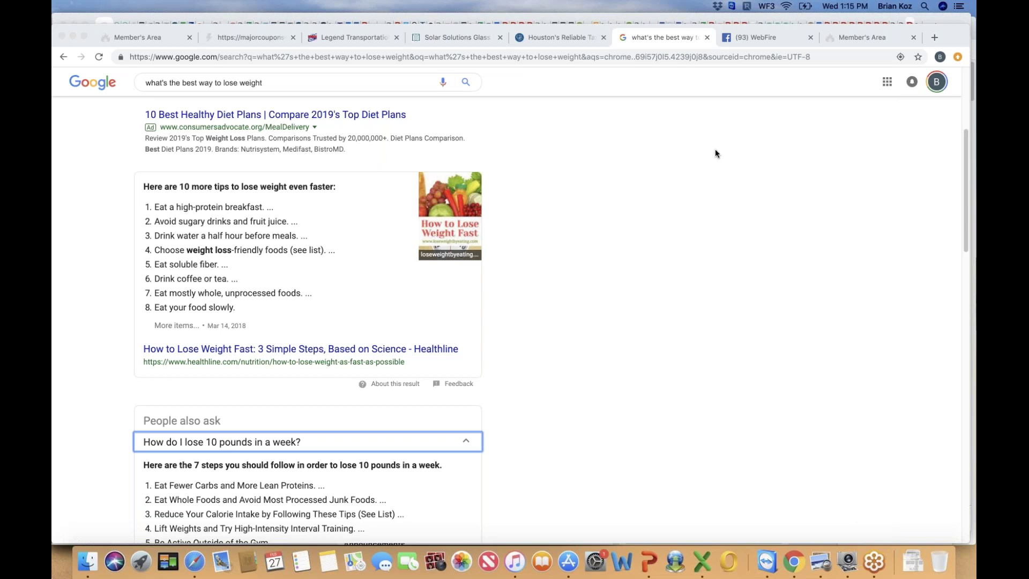
pyautogui.click(851, 36)
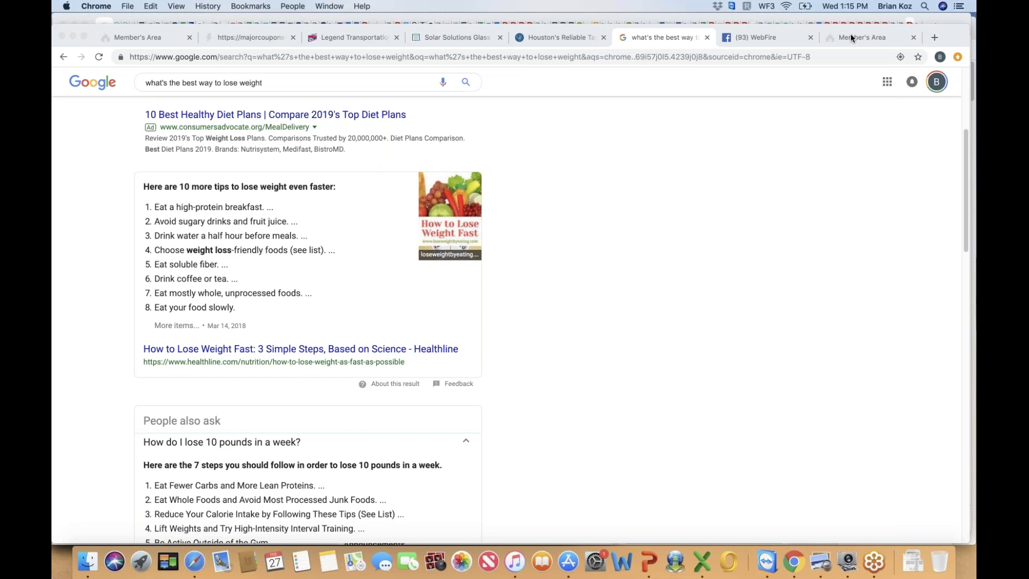
pyautogui.click(847, 38)
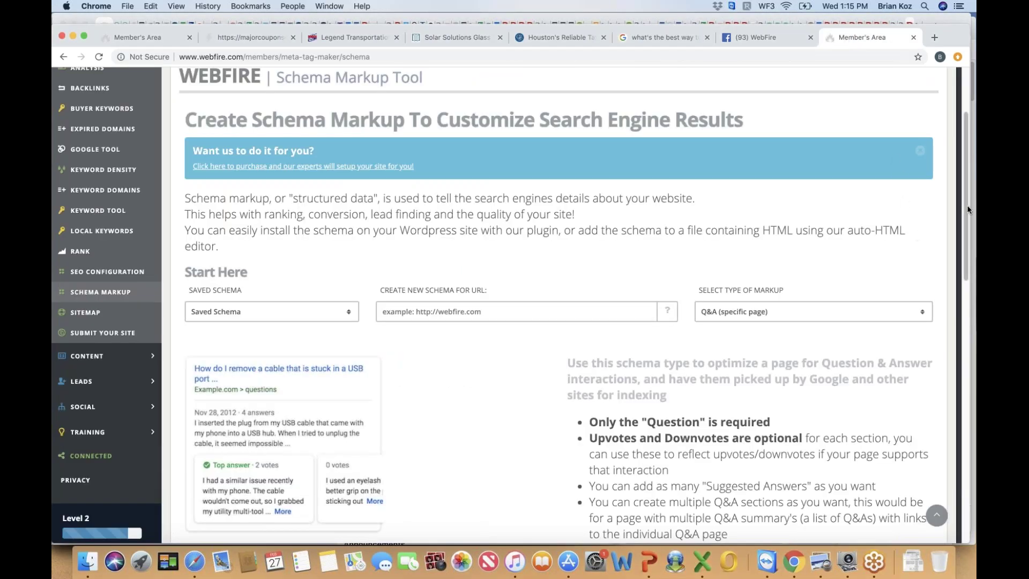
pyautogui.moveTo(967, 208); pyautogui.dragTo(973, 244)
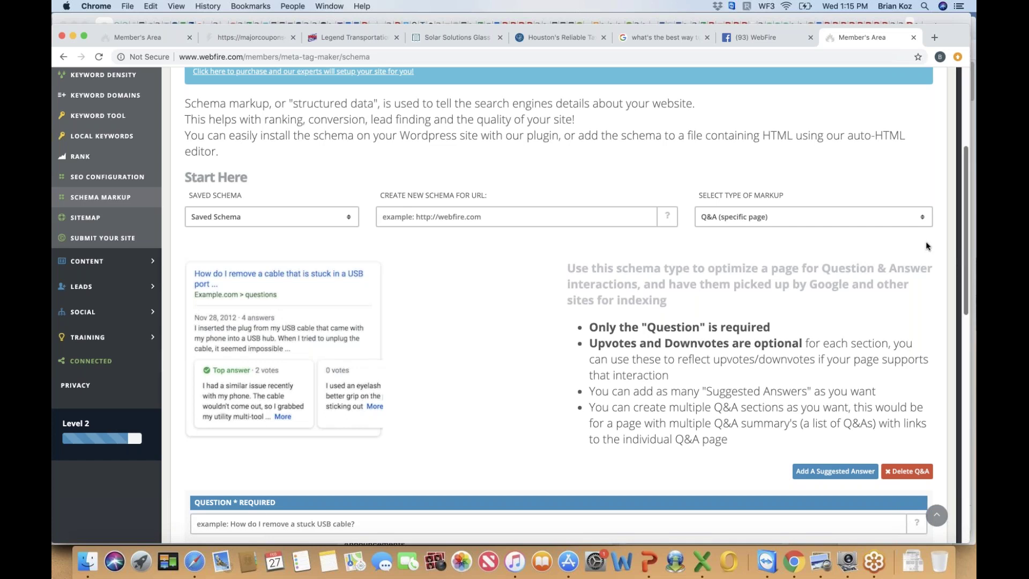
pyautogui.click(886, 422)
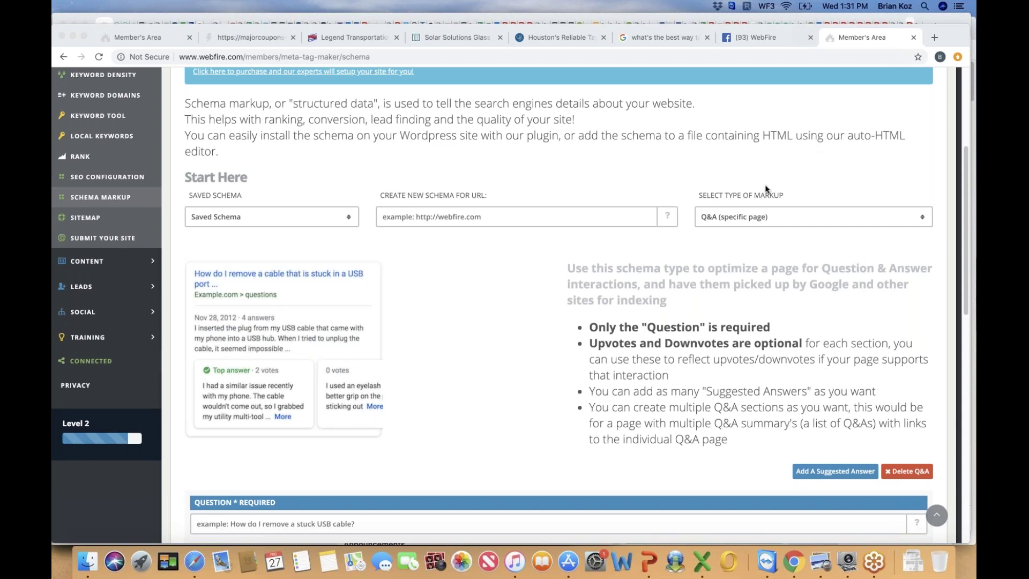
# Switch the markup type to Navigation (site wide) to view its example result, and check the list of other types
pyautogui.click(921, 220)
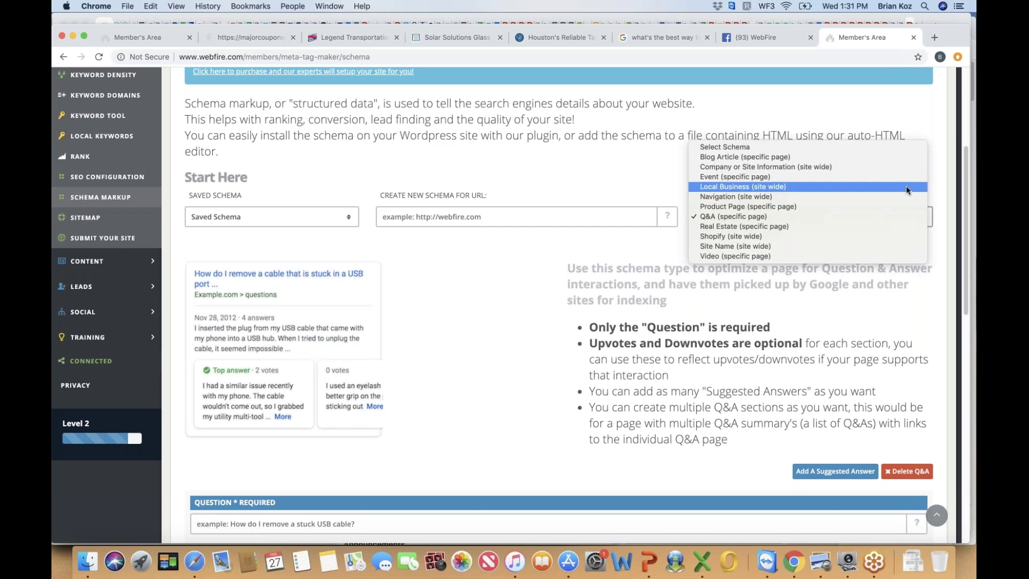
pyautogui.click(892, 197)
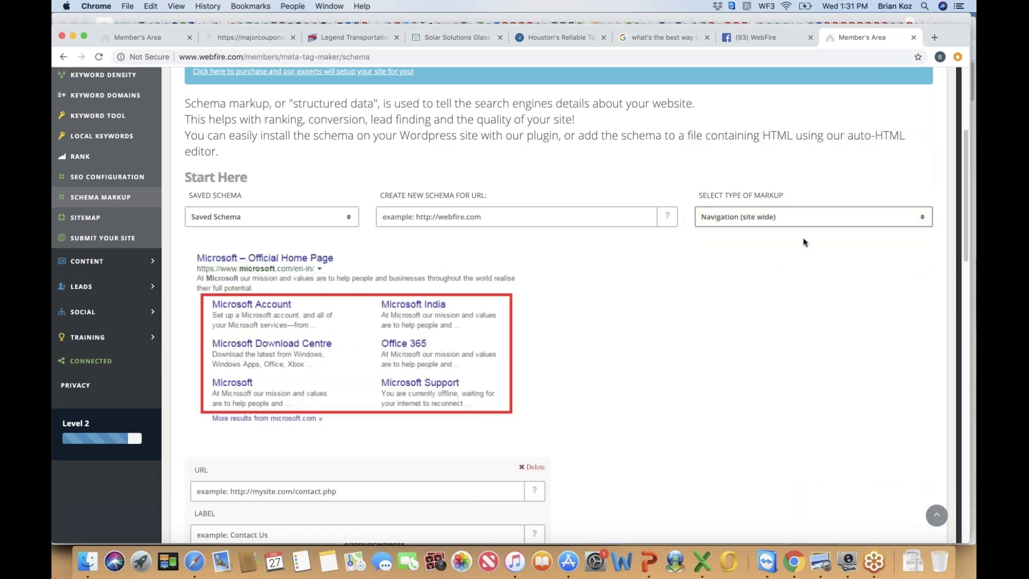
pyautogui.click(924, 219)
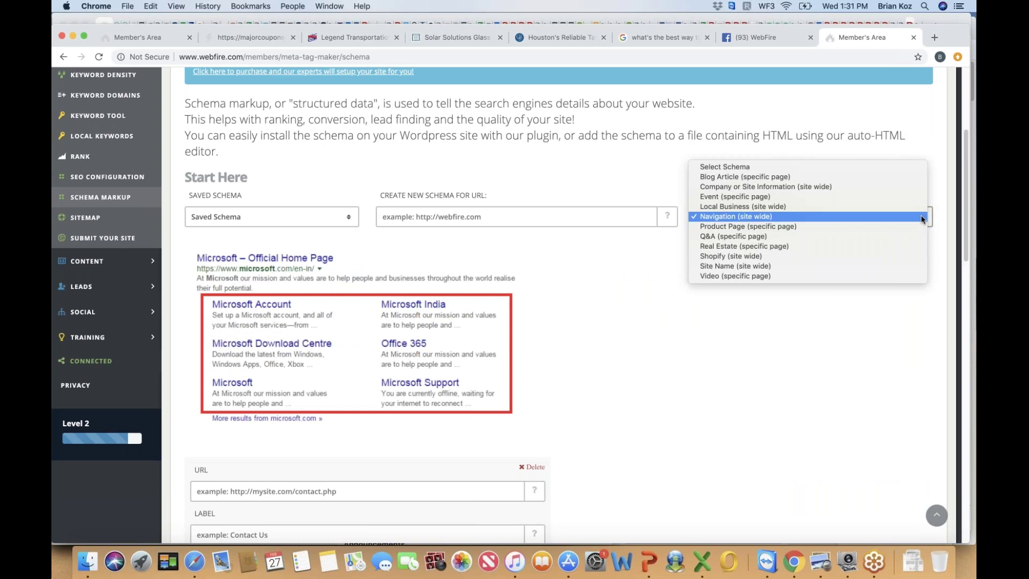
pyautogui.click(936, 219)
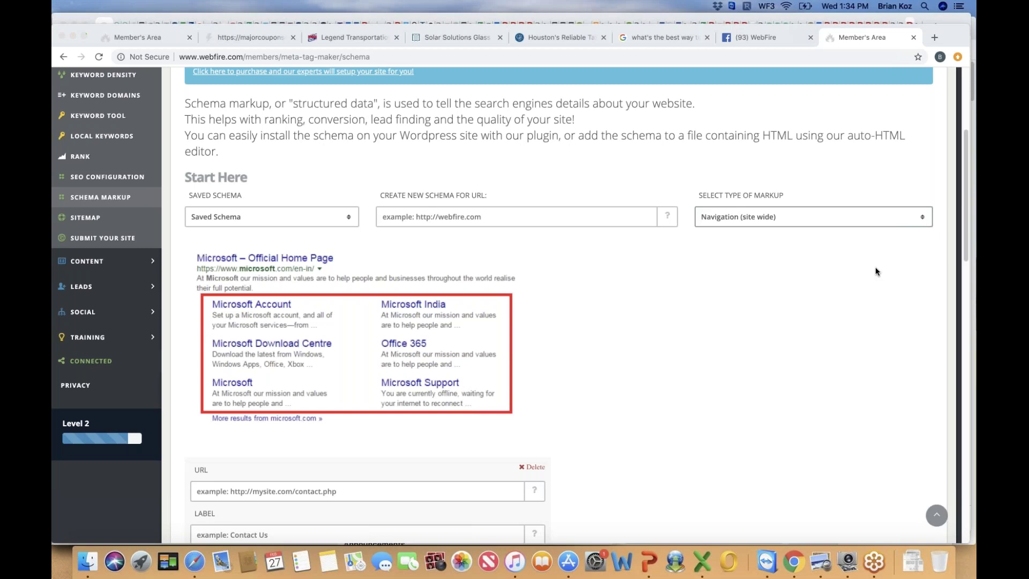
# Set the markup type to Blog Article (specific page) and view its example results and required fields
pyautogui.click(910, 222)
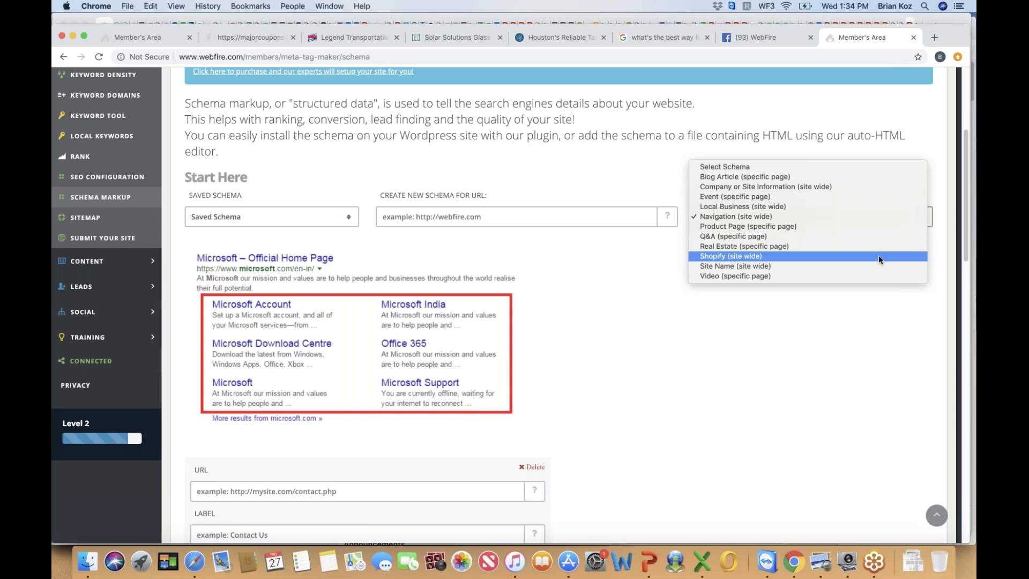
pyautogui.click(839, 178)
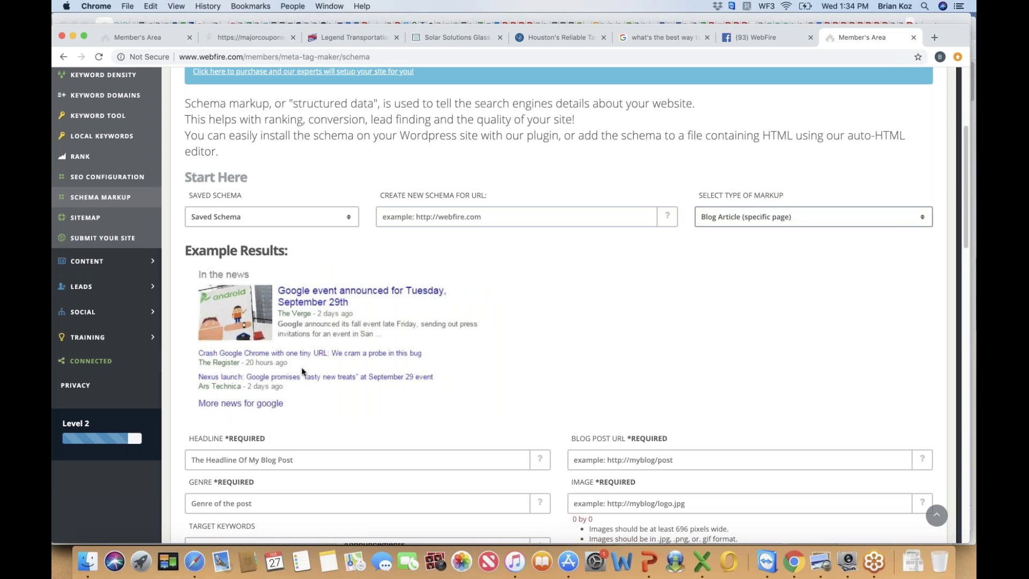
pyautogui.click(923, 217)
pyautogui.click(915, 185)
pyautogui.click(811, 272)
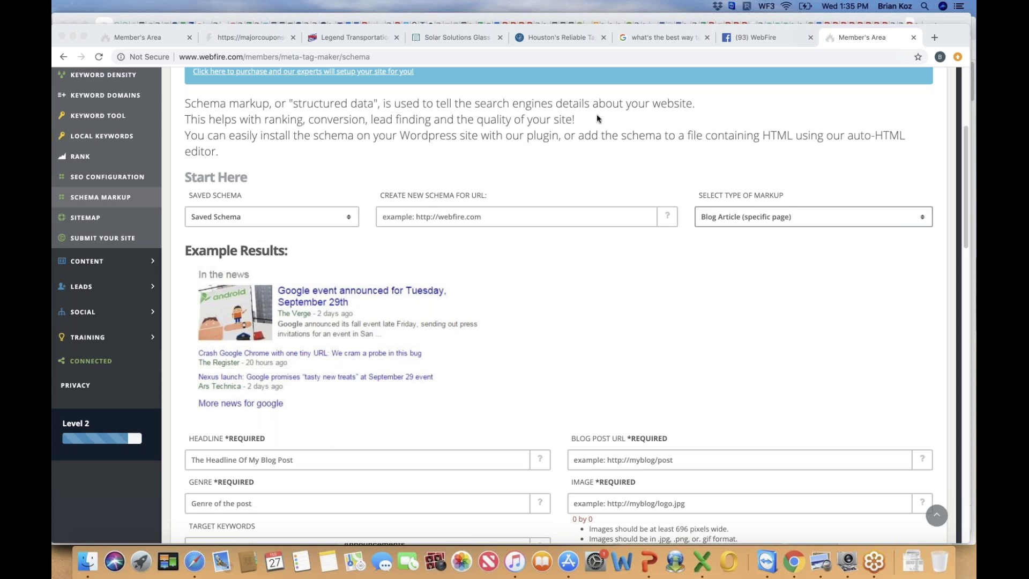
# Switch to the Houston CPA website, open its 2019 free reports sign-up form for review and close the form
pyautogui.click(553, 36)
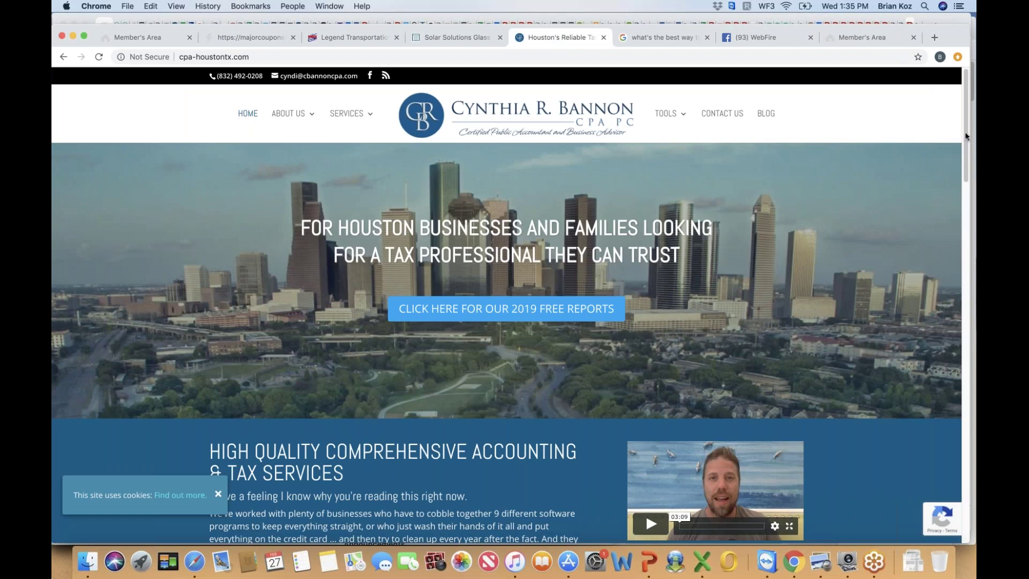
pyautogui.moveTo(965, 136)
pyautogui.mouseDown()
pyautogui.moveTo(954, 243)
pyautogui.moveTo(976, 382)
pyautogui.moveTo(956, 127)
pyautogui.mouseUp()
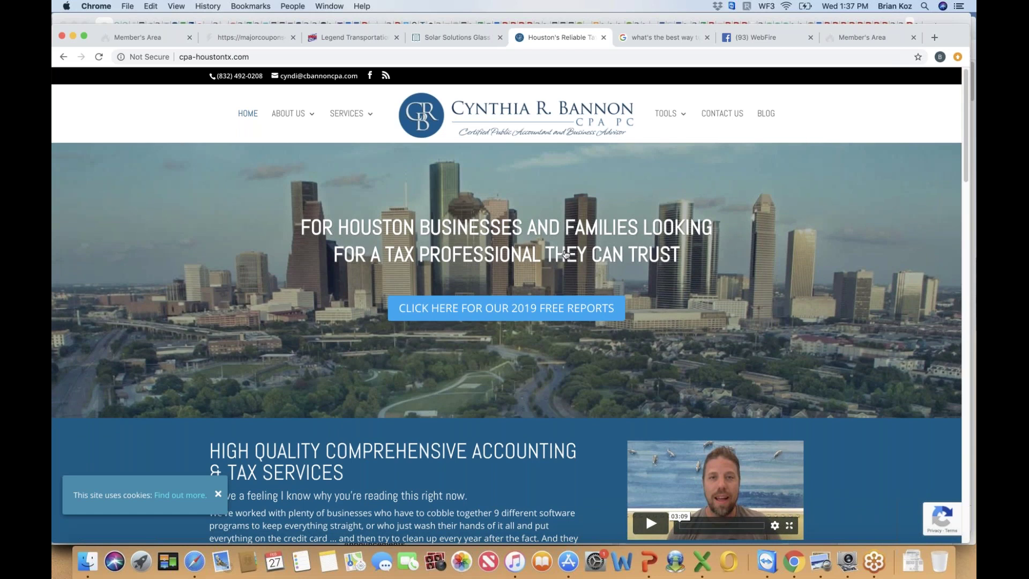
pyautogui.click(525, 309)
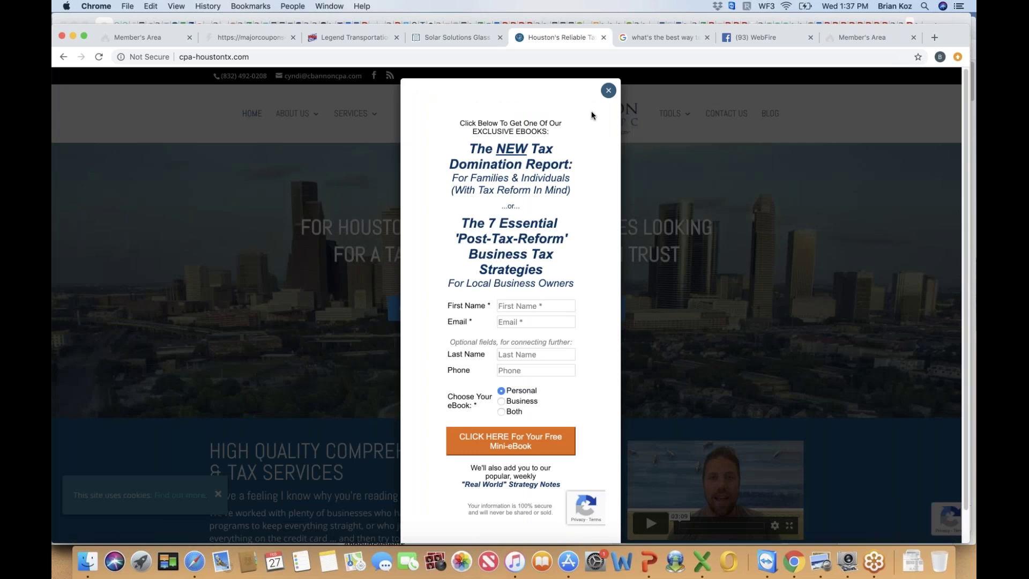
pyautogui.click(609, 92)
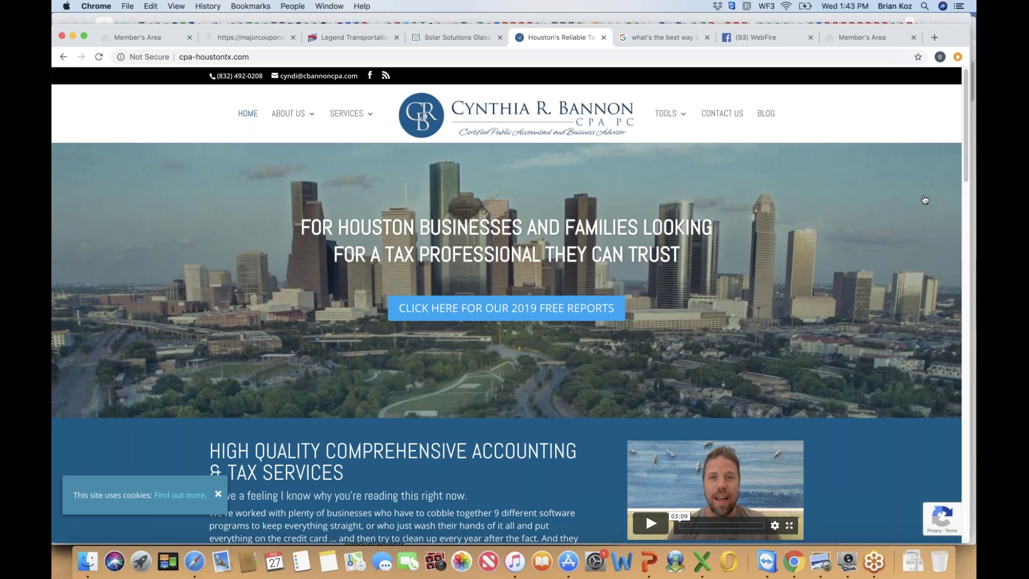
# Examine the Recent Posts section on the CPA website's homepage
pyautogui.moveTo(965, 132); pyautogui.dragTo(948, 114)
pyautogui.scroll(-5, 958, 141)
pyautogui.scroll(-10, 970, 182)
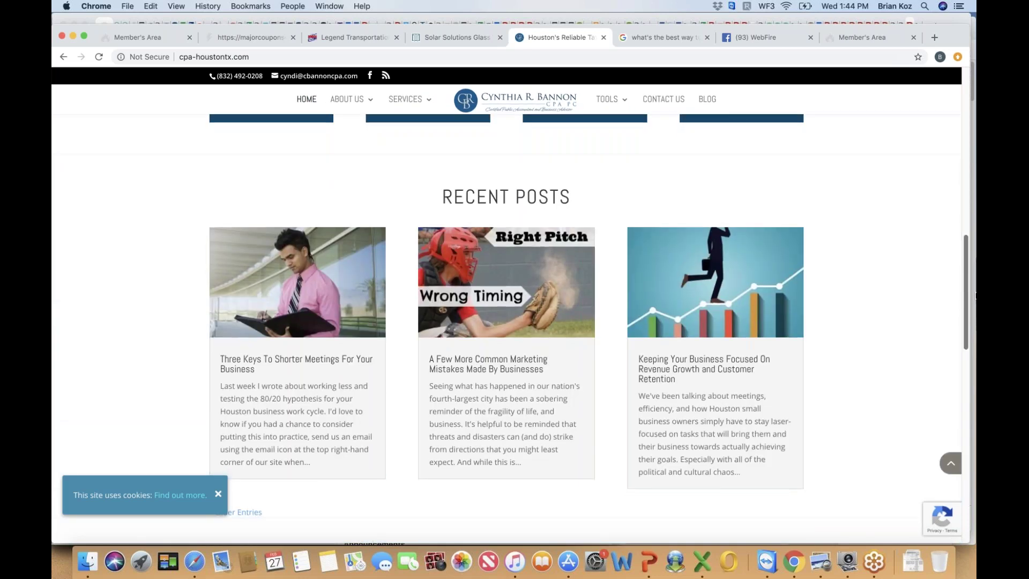
pyautogui.scroll(-2, 975, 294)
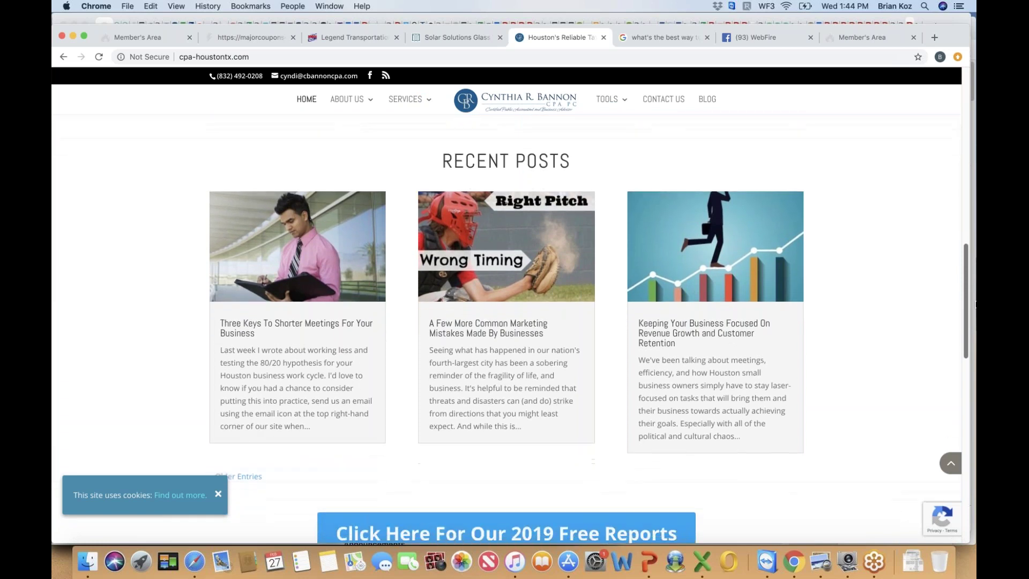
pyautogui.scroll(-1, 976, 305)
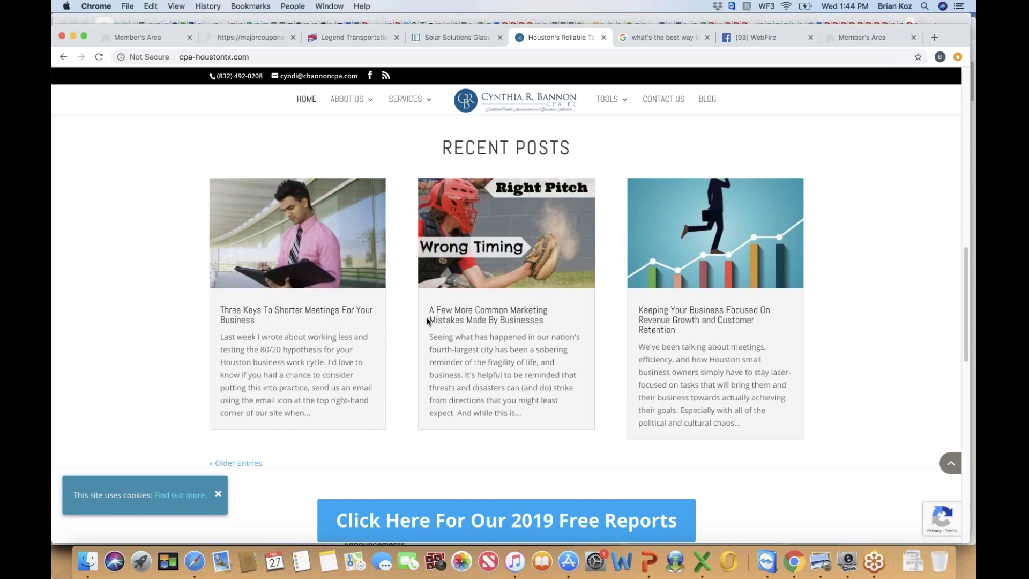
pyautogui.click(794, 111)
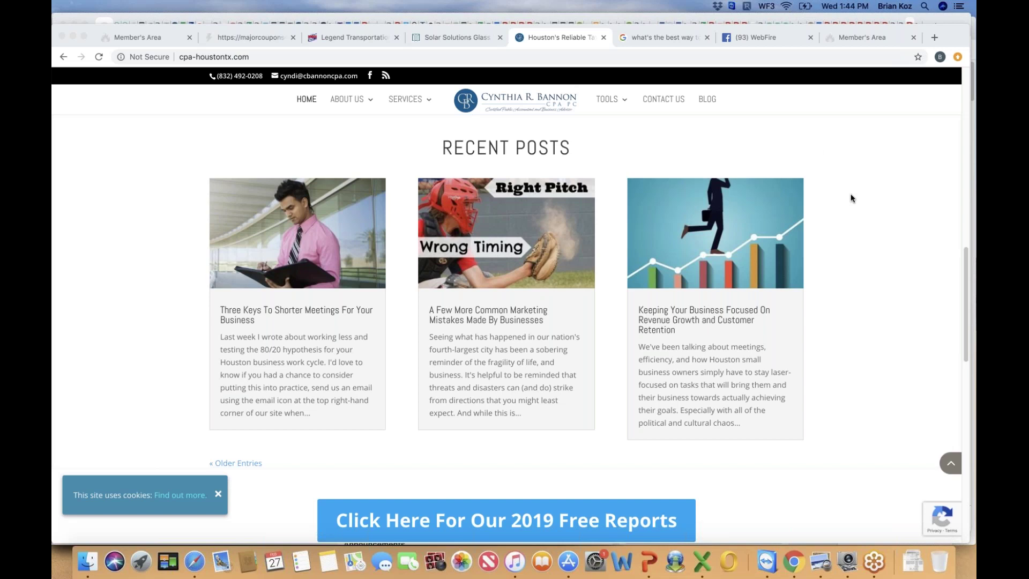
# Go back from the recent posts to the start of the CPA homepage and review its main banner and introduction video area
pyautogui.click(963, 298)
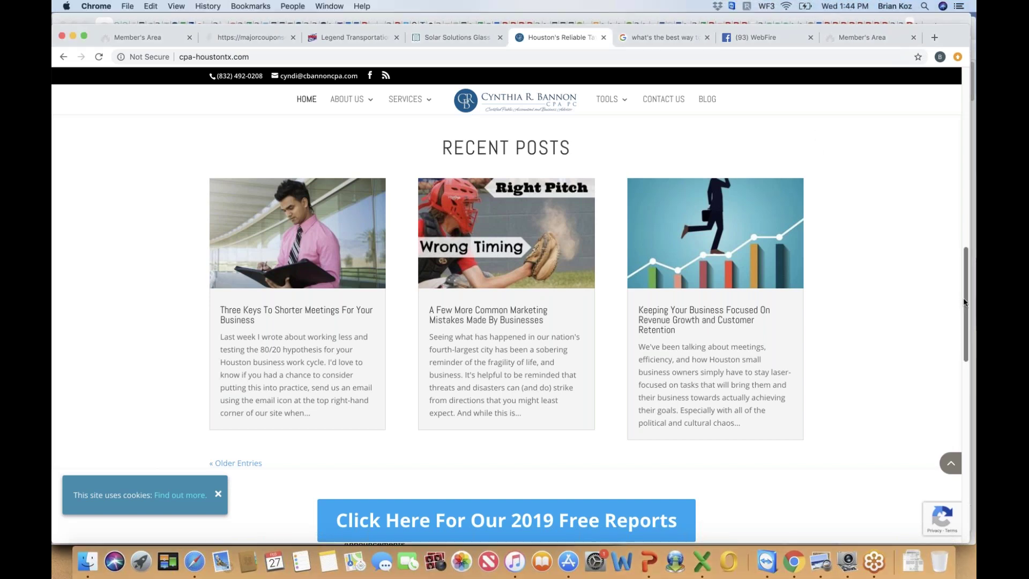
pyautogui.moveTo(963, 297)
pyautogui.mouseDown()
pyautogui.moveTo(965, 320)
pyautogui.moveTo(965, 286)
pyautogui.mouseUp()
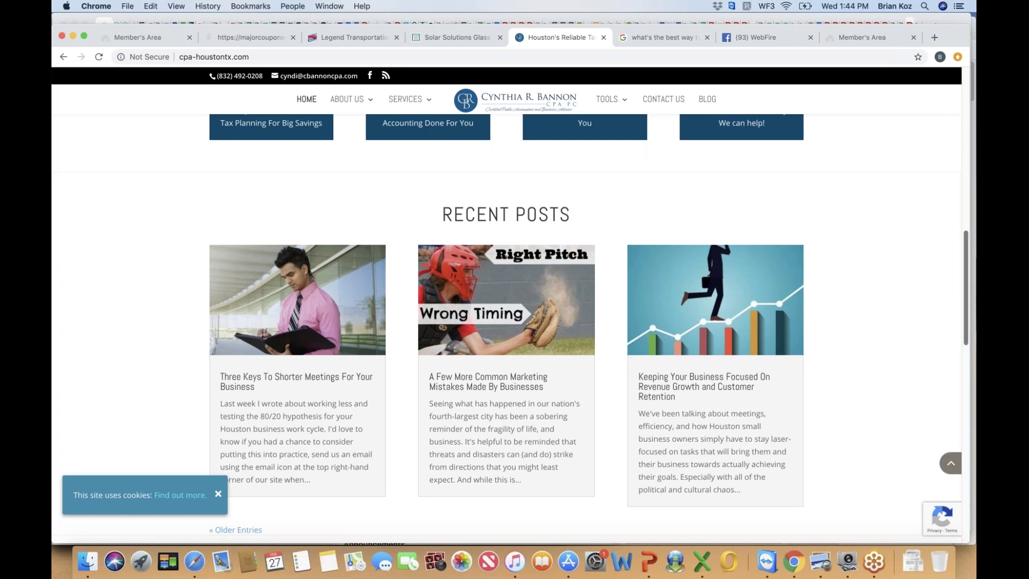
pyautogui.moveTo(965, 252); pyautogui.dragTo(951, 122)
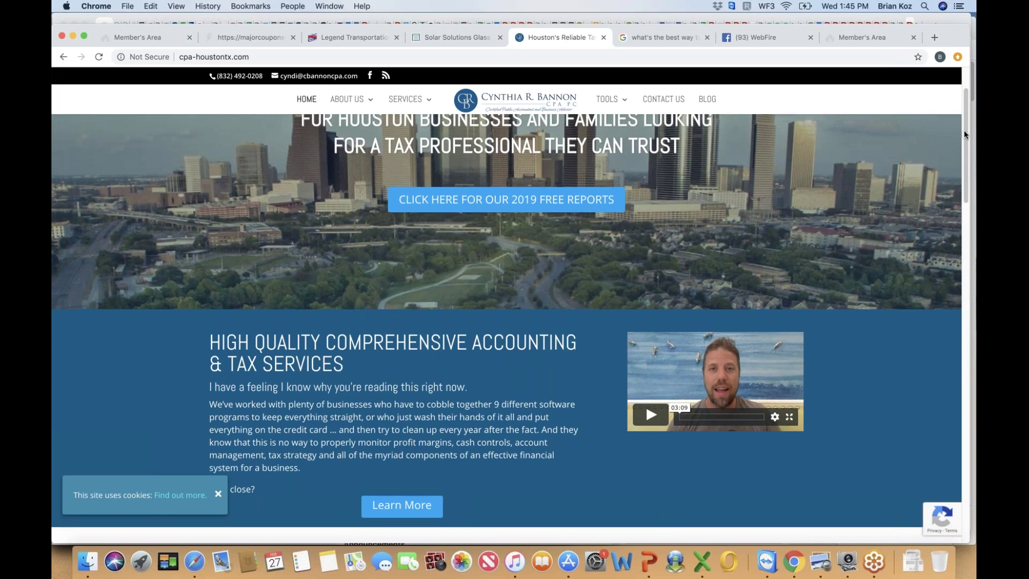
pyautogui.moveTo(963, 130); pyautogui.dragTo(960, 108)
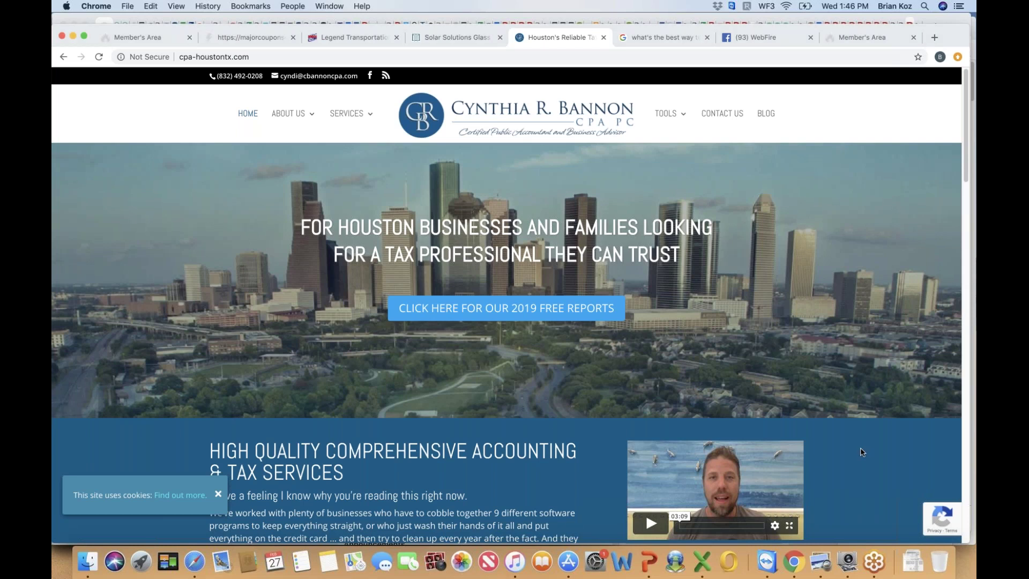
pyautogui.press('super+Tab')
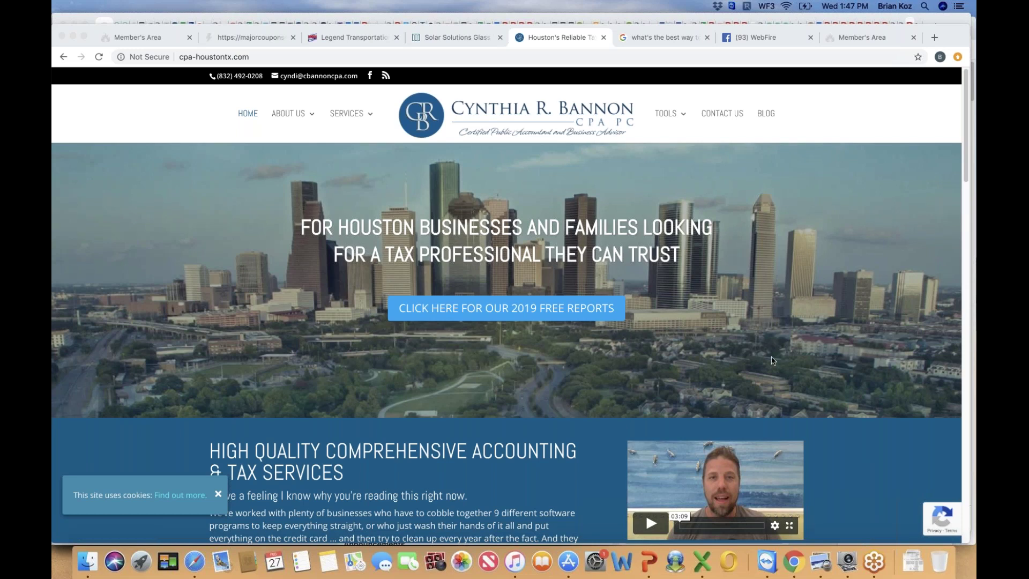
# Switch to the Solar Solutions Glass Tinting website and examine its homepage from the banner through the media logos to the service descriptions
pyautogui.click(447, 39)
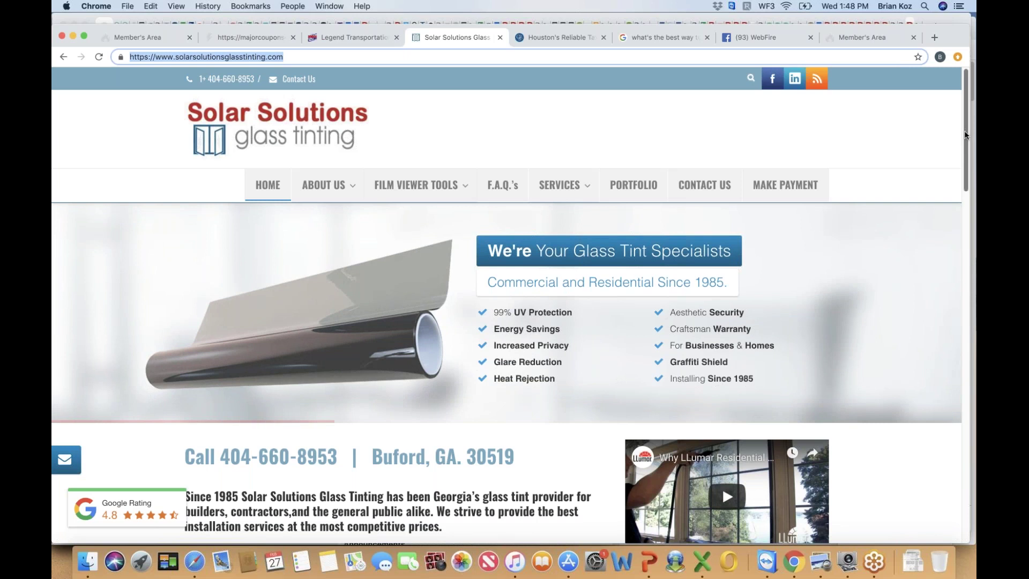
pyautogui.moveTo(965, 132)
pyautogui.mouseDown()
pyautogui.moveTo(973, 236)
pyautogui.moveTo(959, 132)
pyautogui.moveTo(954, 163)
pyautogui.moveTo(962, 186)
pyautogui.moveTo(961, 134)
pyautogui.mouseUp()
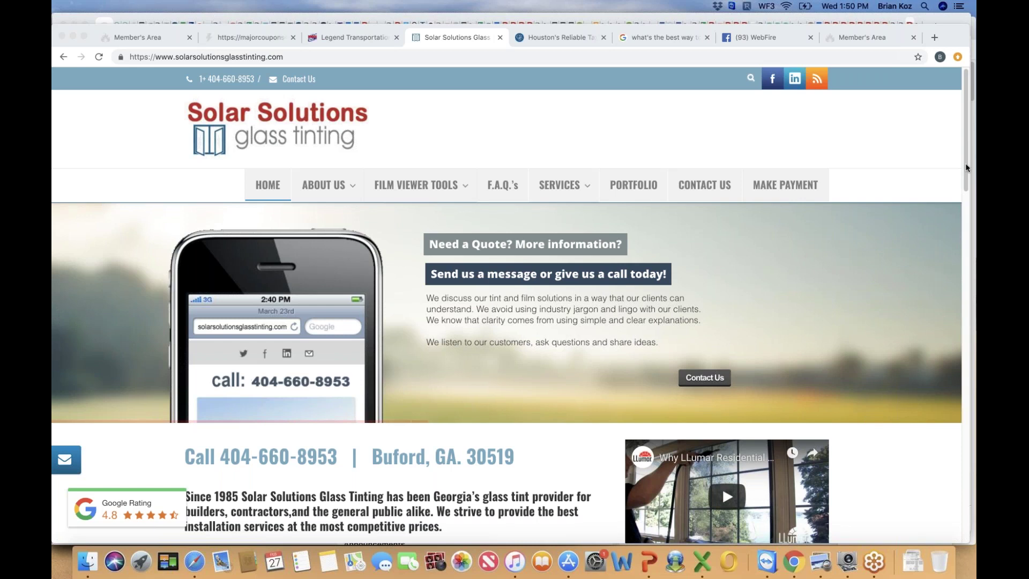
pyautogui.moveTo(967, 168); pyautogui.dragTo(965, 277)
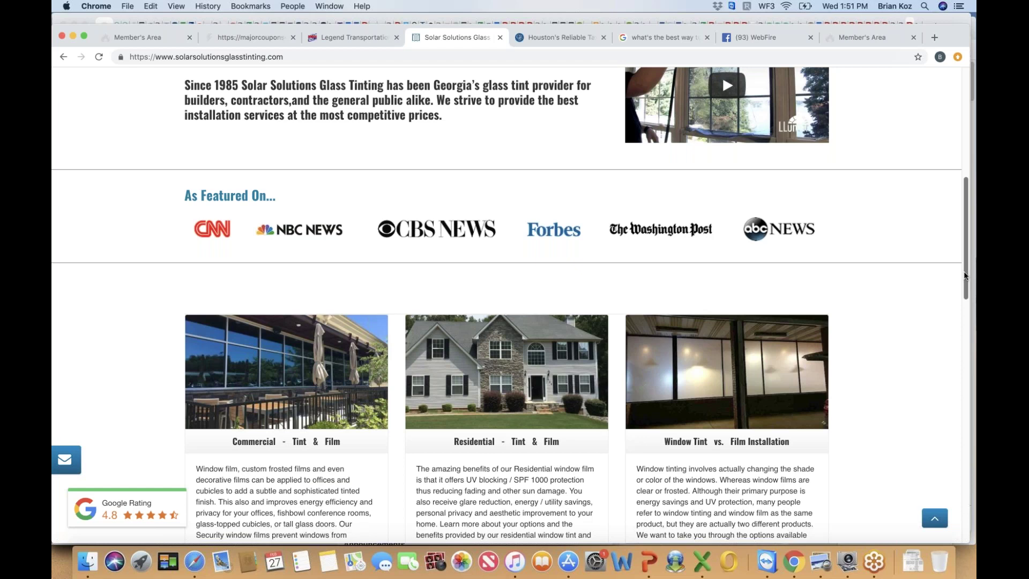
pyautogui.moveTo(965, 276); pyautogui.dragTo(968, 320)
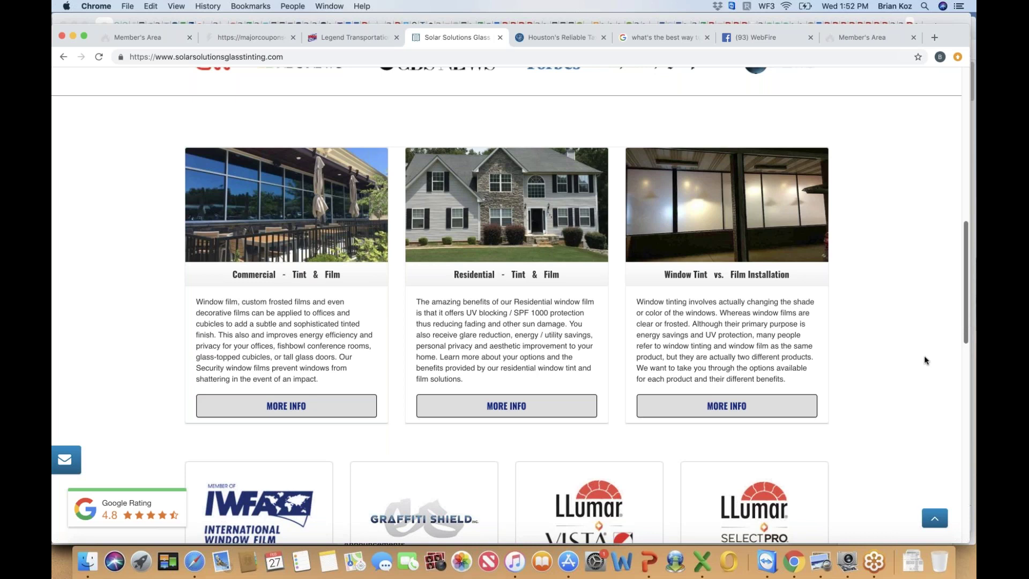
# Return to the start of the Solar Solutions homepage and advance the banner slideshow to the next slide
pyautogui.click(866, 450)
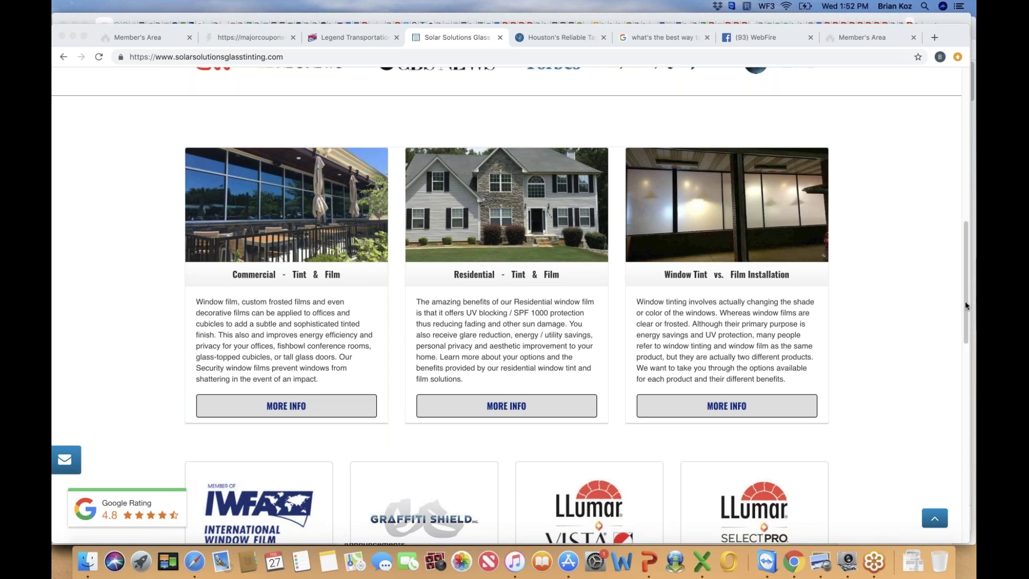
pyautogui.click(963, 319)
pyautogui.moveTo(964, 319); pyautogui.dragTo(942, 136)
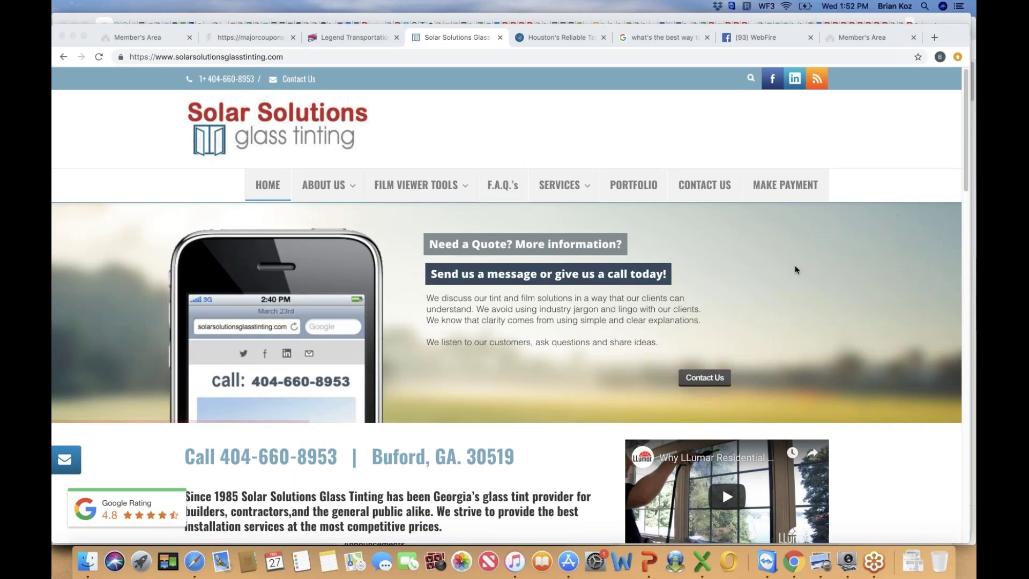
pyautogui.click(947, 314)
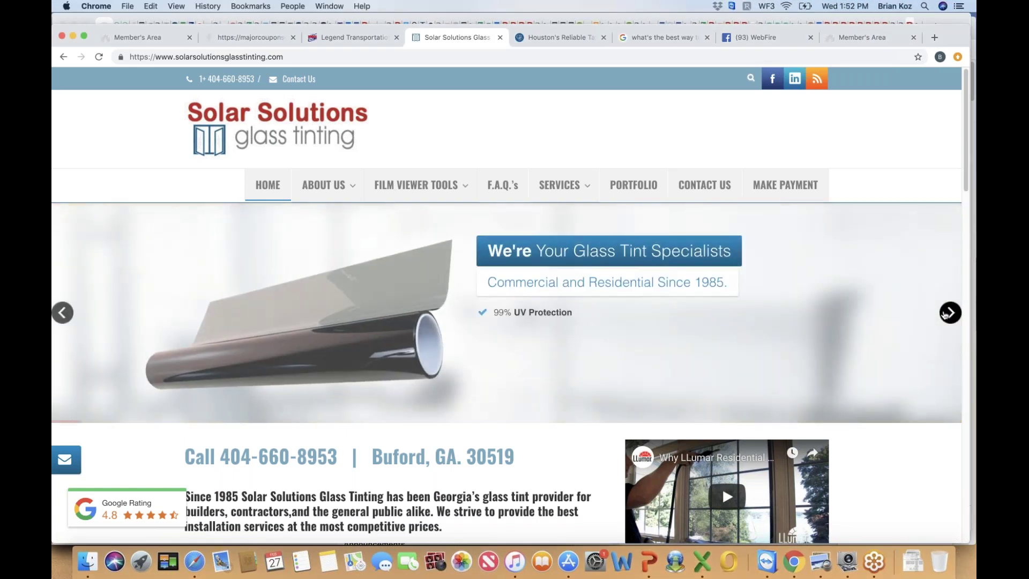
# Advance through the banner slides and examine the Solar Solutions homepage down to the partner logos and customer reviews
pyautogui.click(946, 315)
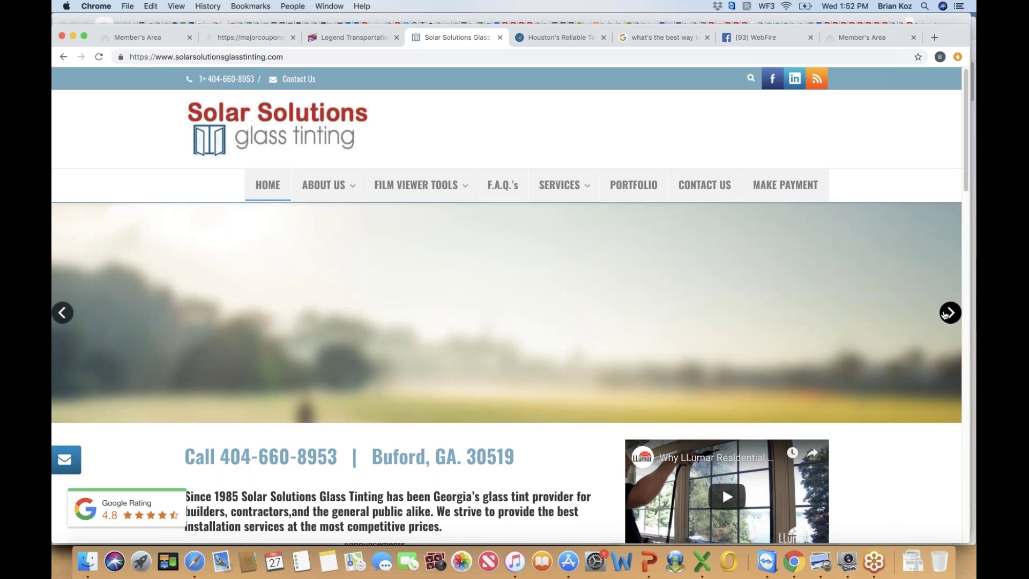
pyautogui.click(946, 314)
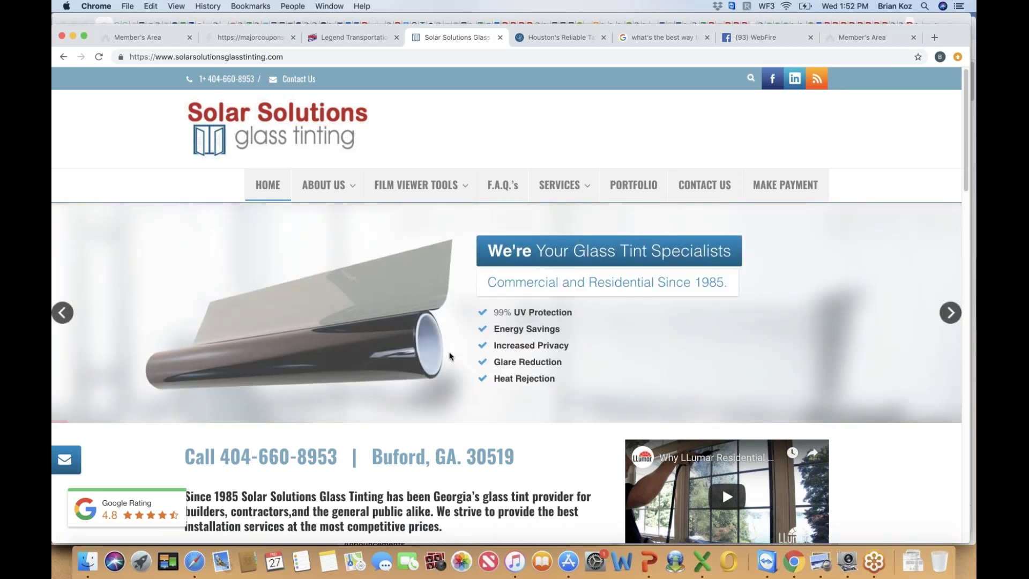
pyautogui.scroll(-6, 506, 304)
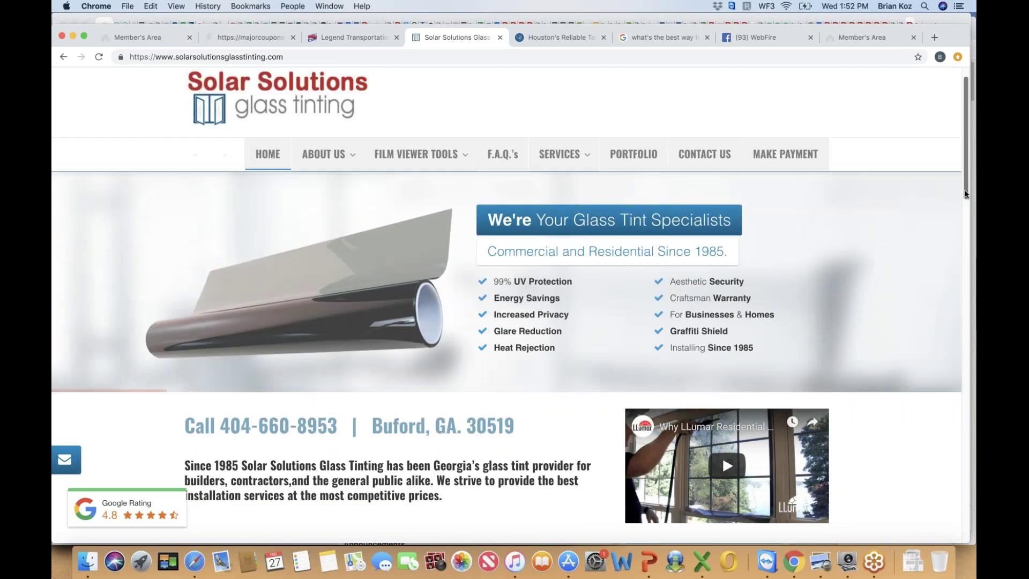
pyautogui.scroll(-5, 506, 305)
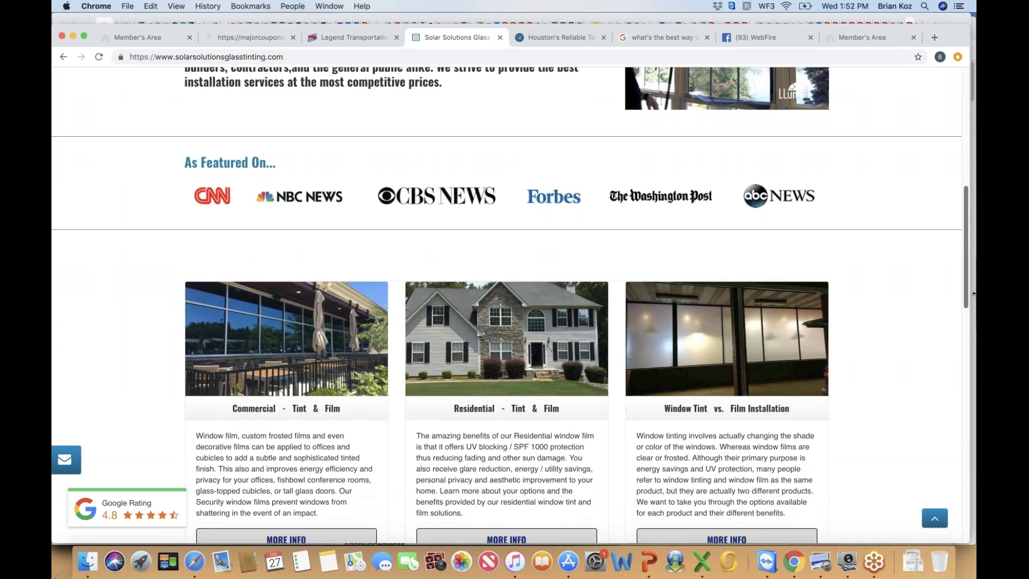
pyautogui.scroll(-2, 507, 304)
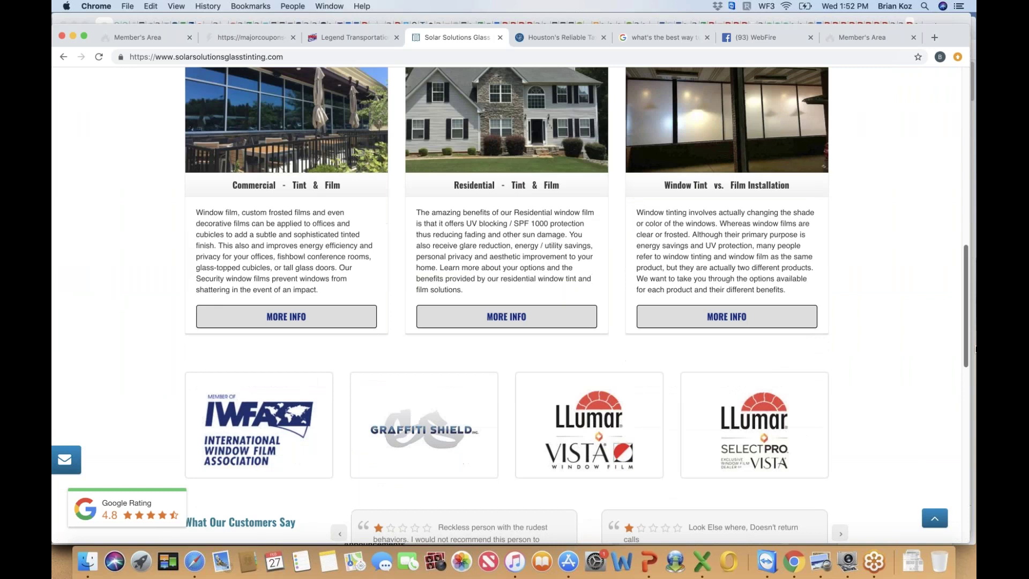
pyautogui.scroll(-2, 506, 305)
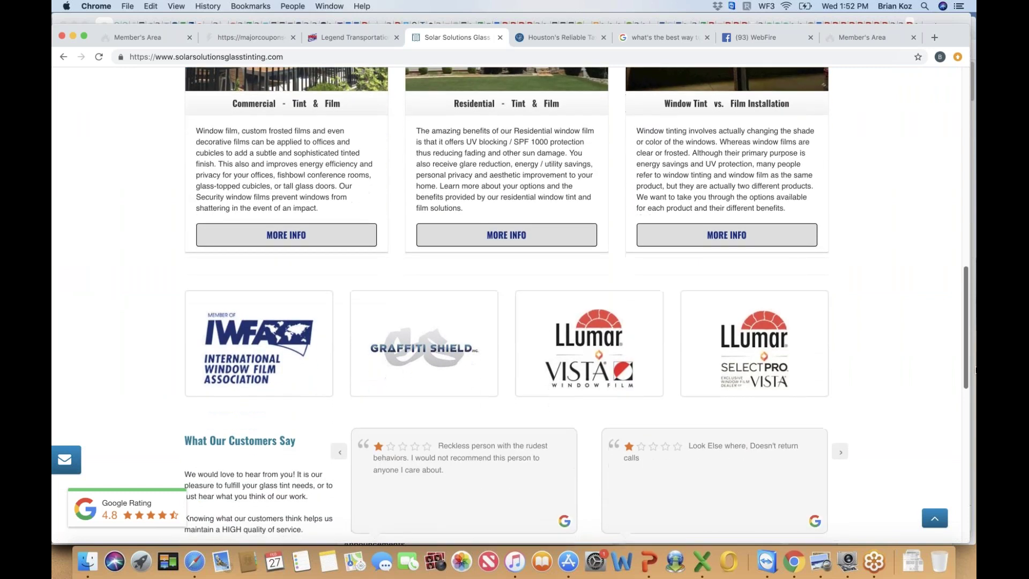
pyautogui.scroll(2, 967, 353)
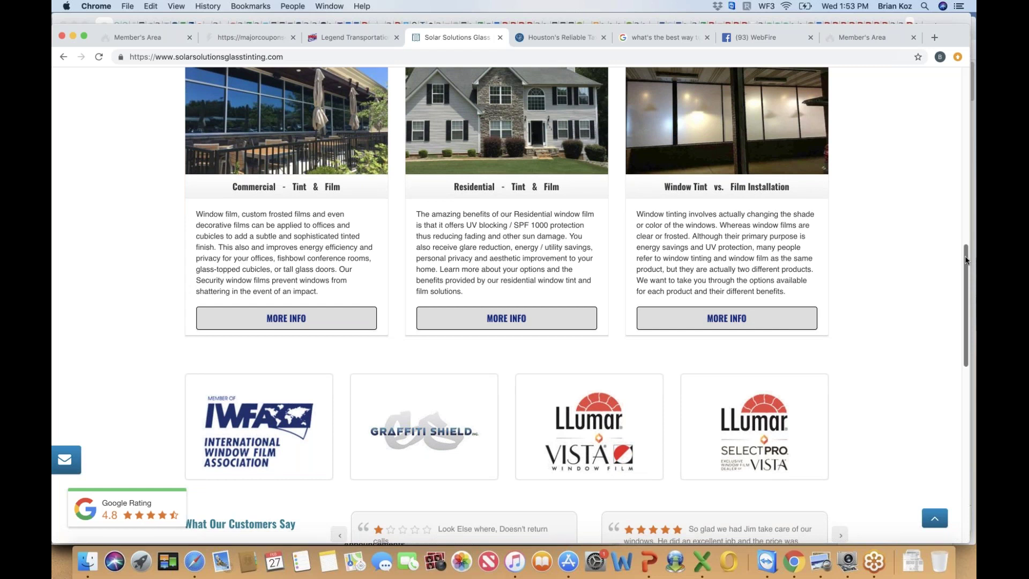
pyautogui.scroll(-2, 967, 266)
# Recheck the homepage banner, media logos and service cards, and return to the banner and introduction video area
pyautogui.moveTo(969, 267); pyautogui.dragTo(947, 96)
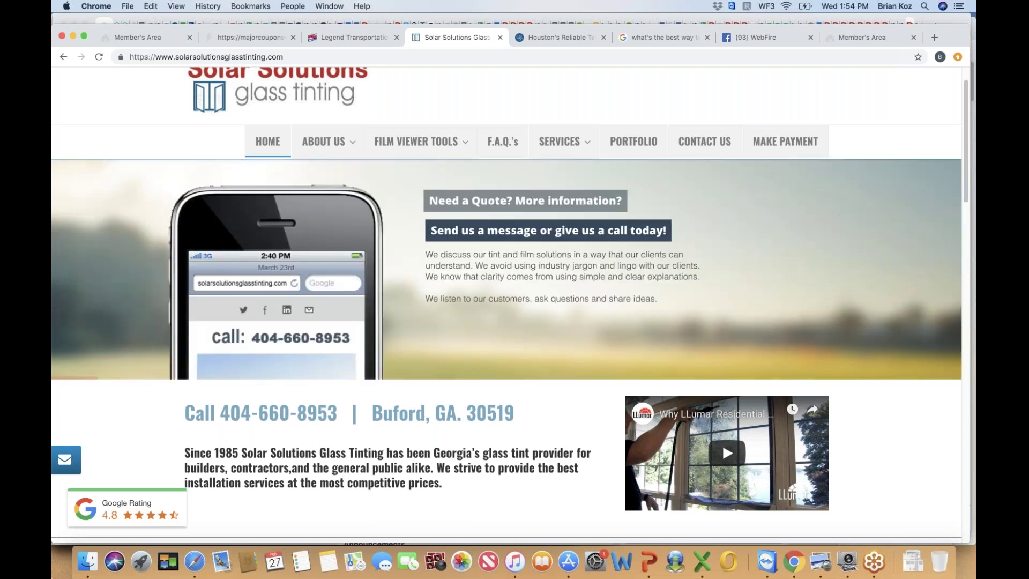
pyautogui.moveTo(965, 125); pyautogui.dragTo(965, 250)
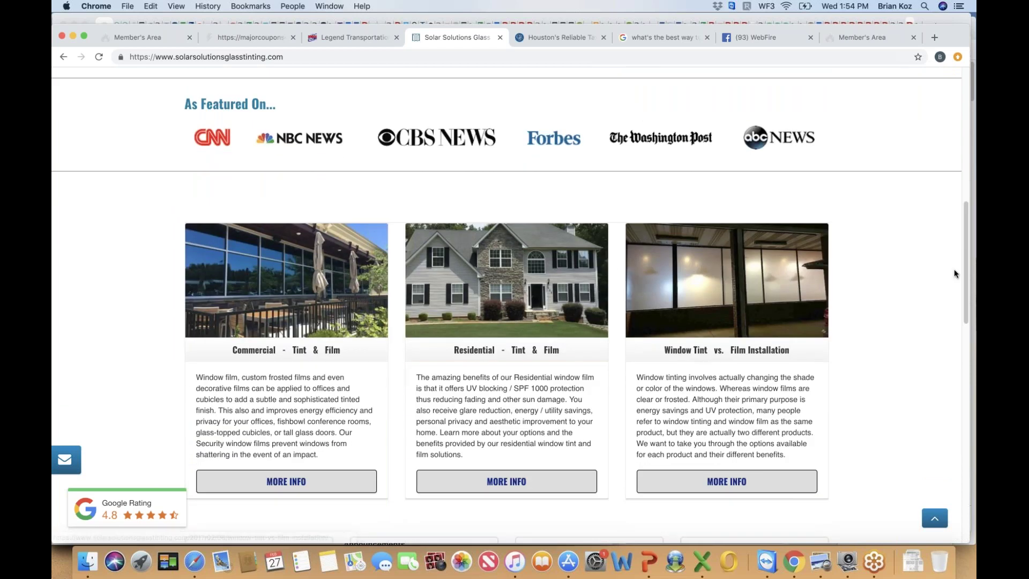
pyautogui.moveTo(966, 261); pyautogui.dragTo(953, 153)
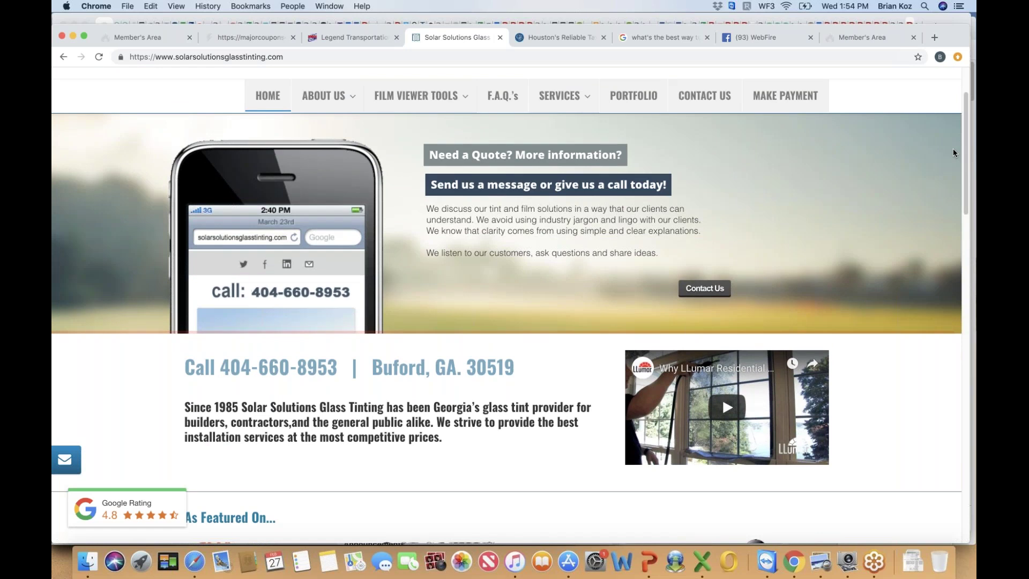
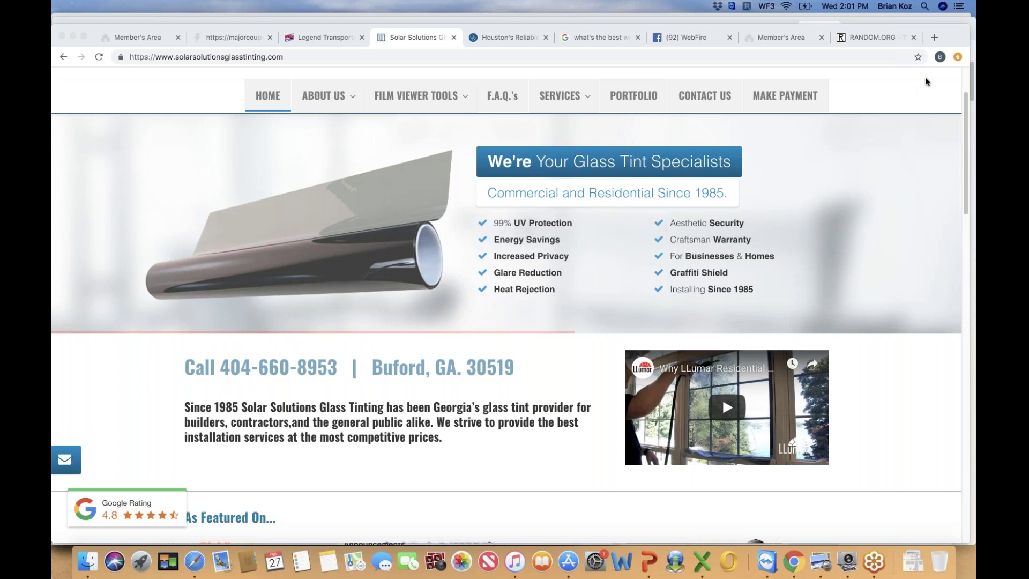
# Switch to the WebFire Facebook group and review the Wednesday webinar feedback post with its first comments
pyautogui.click(689, 40)
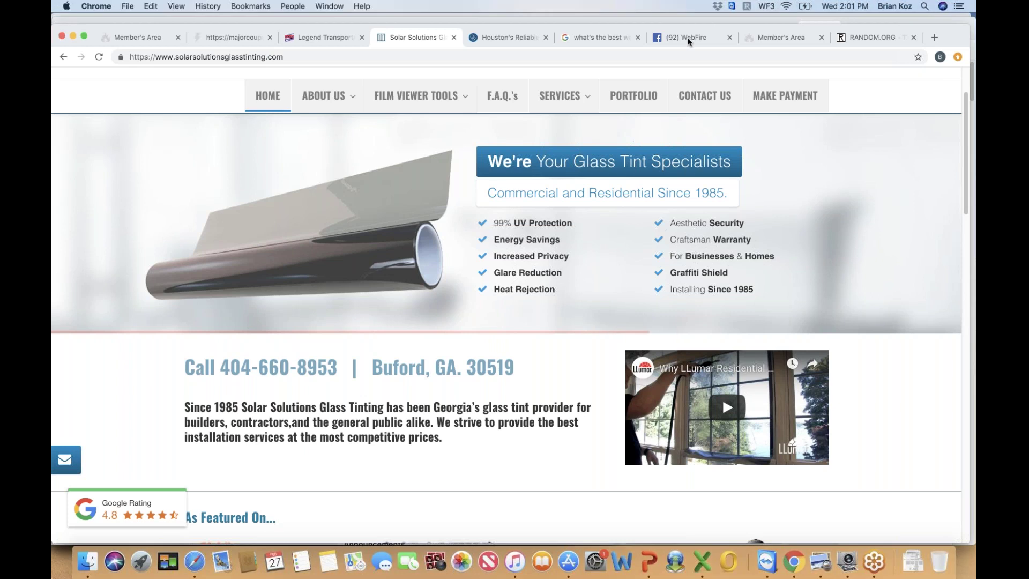
pyautogui.moveTo(963, 92); pyautogui.dragTo(966, 141)
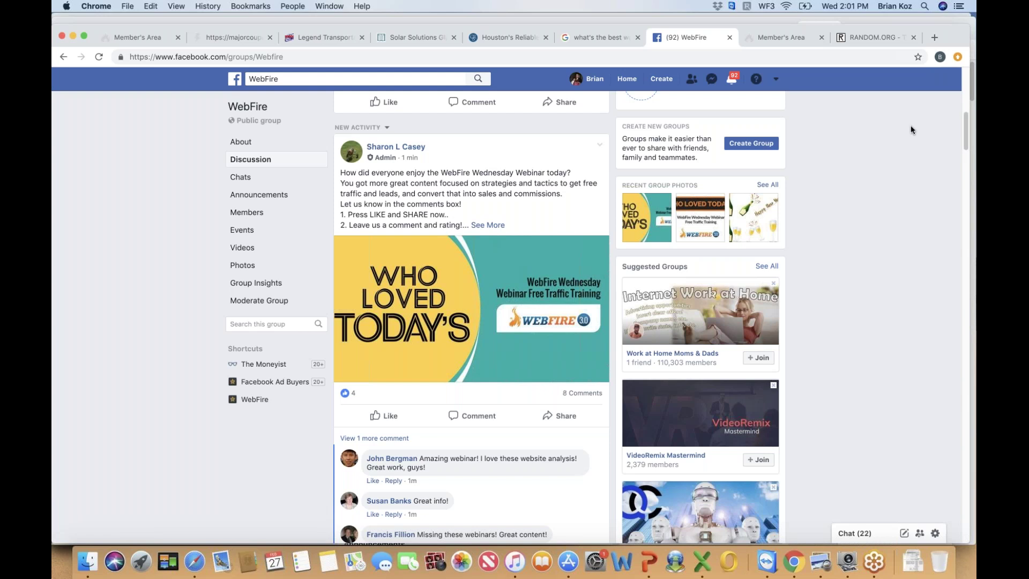
pyautogui.moveTo(966, 127)
pyautogui.mouseDown()
pyautogui.moveTo(965, 117)
pyautogui.moveTo(963, 164)
pyautogui.moveTo(955, 127)
pyautogui.moveTo(961, 182)
pyautogui.moveTo(956, 126)
pyautogui.mouseUp()
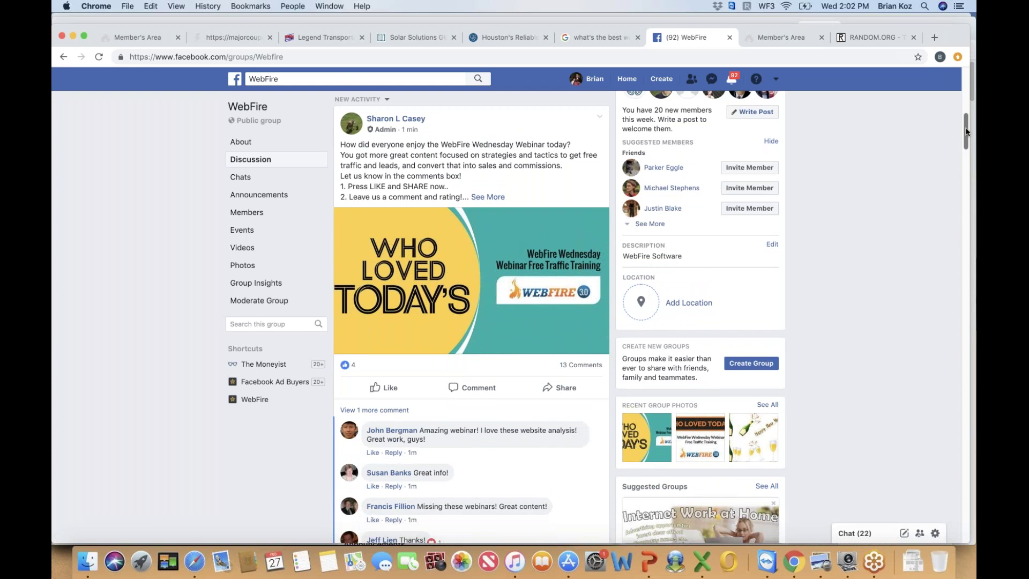
pyautogui.scroll(-2, 964, 209)
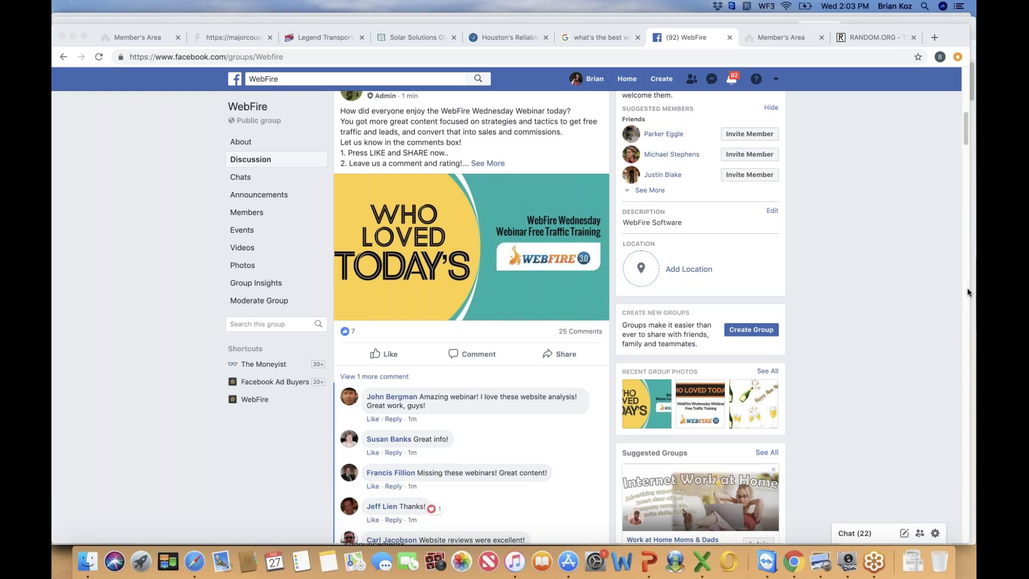
# Reload the WebFire group page and expand the hidden comments under the webinar feedback post
pyautogui.click(99, 60)
pyautogui.click(99, 59)
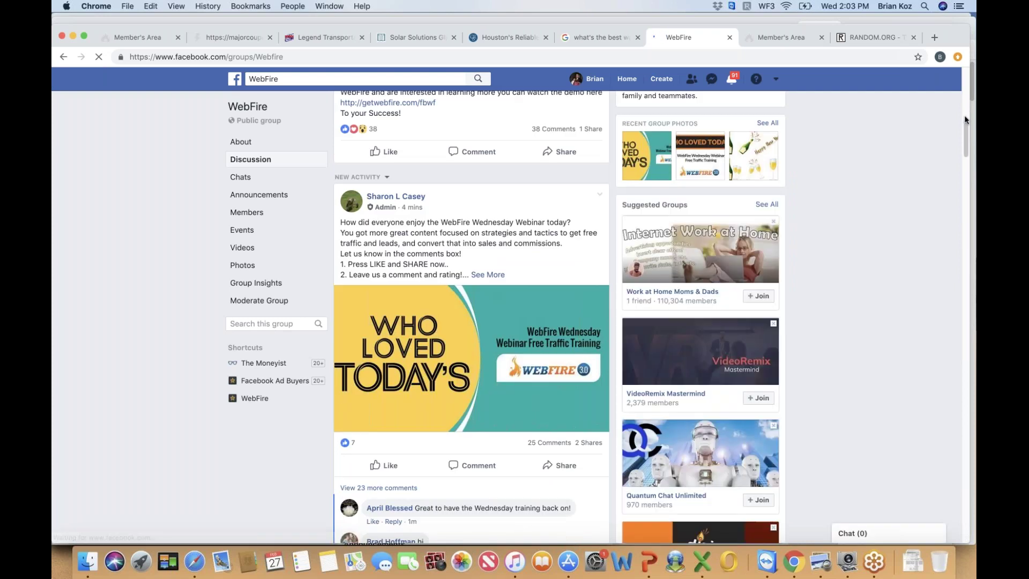
pyautogui.moveTo(966, 124); pyautogui.dragTo(959, 145)
pyautogui.click(410, 344)
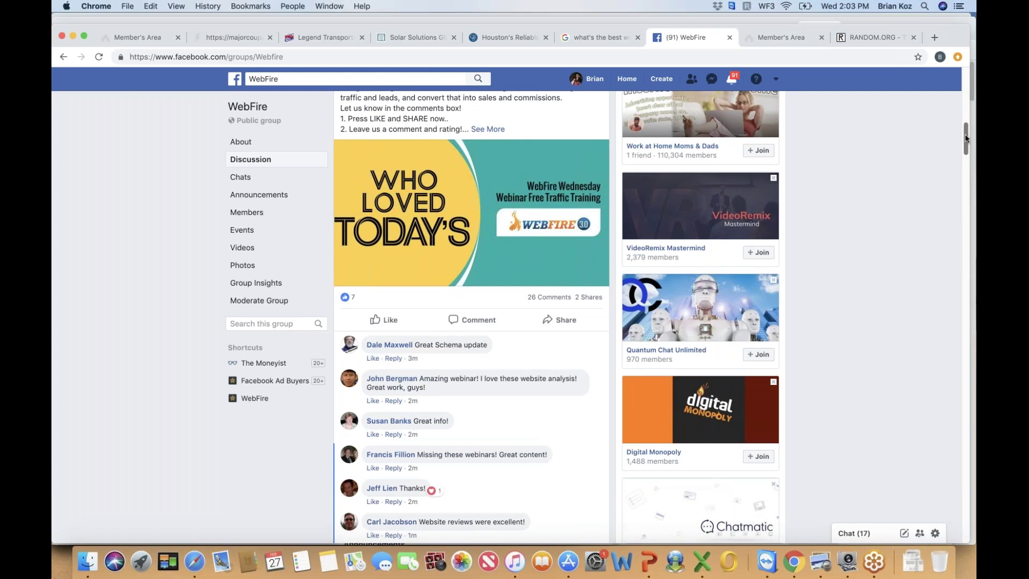
# Expand the remaining comments on the February 27 webinar invitation post, review them and return to the feedback post's comments
pyautogui.moveTo(967, 138); pyautogui.dragTo(973, 225)
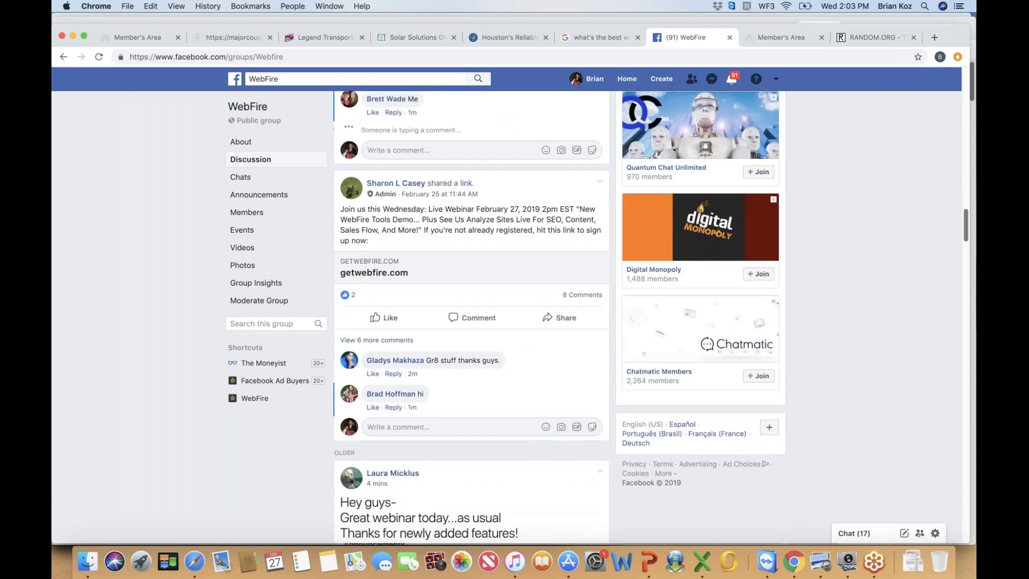
pyautogui.click(405, 339)
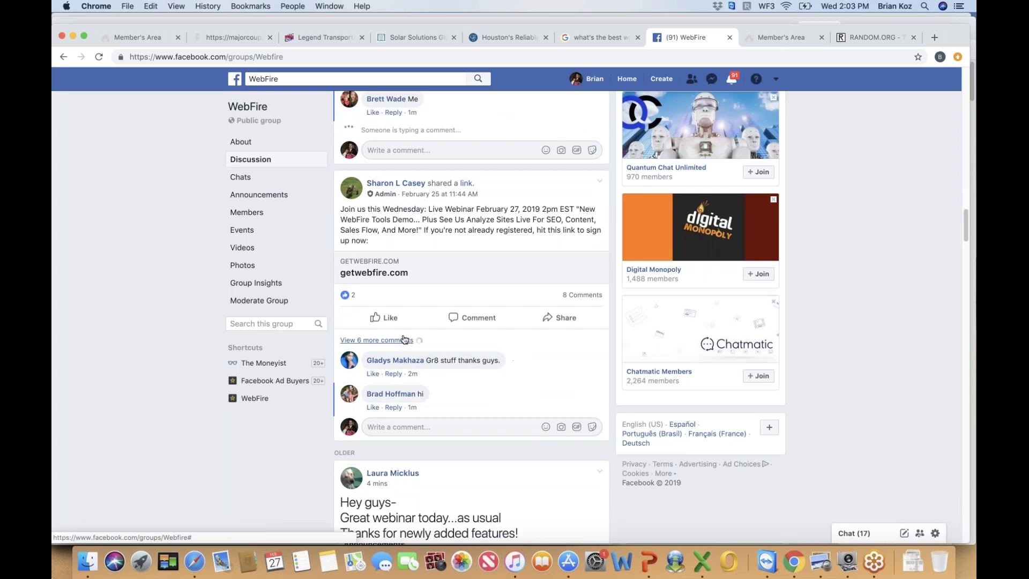
pyautogui.moveTo(965, 208); pyautogui.dragTo(975, 239)
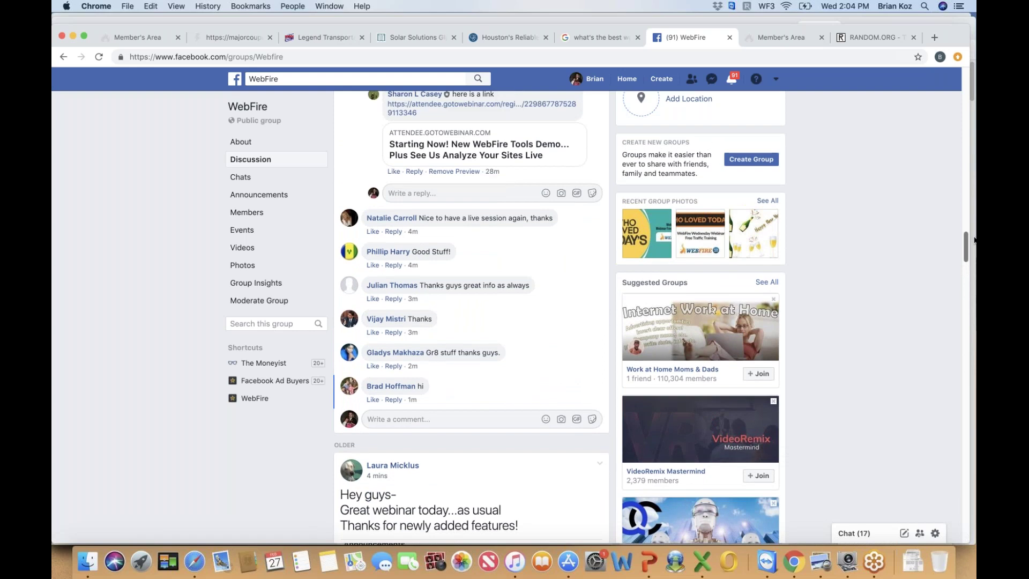
pyautogui.moveTo(975, 238); pyautogui.dragTo(961, 131)
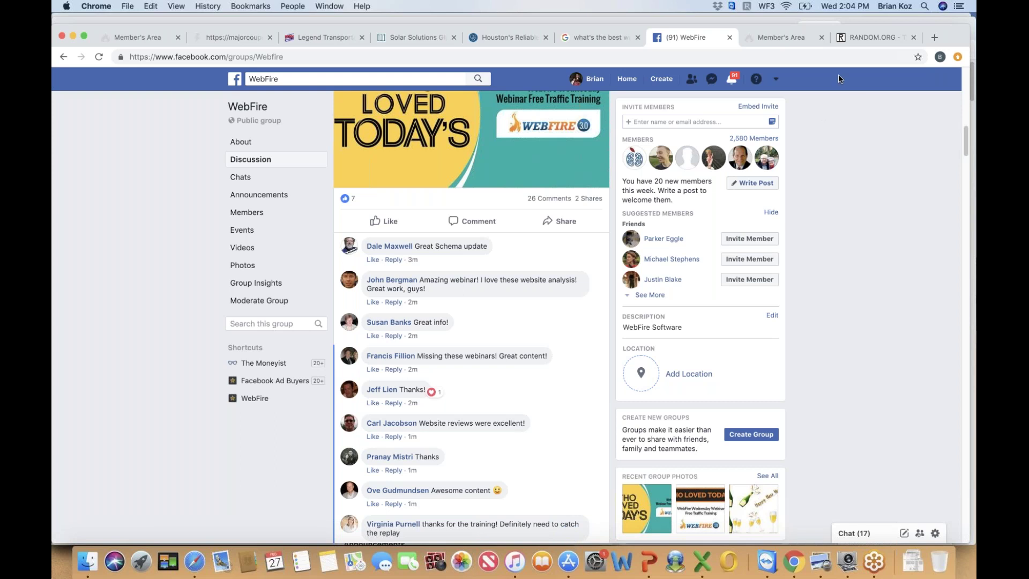
# Switch to RANDOM.ORG and generate a random number between 1 and 33
pyautogui.click(867, 39)
pyautogui.moveTo(684, 231); pyautogui.dragTo(669, 232)
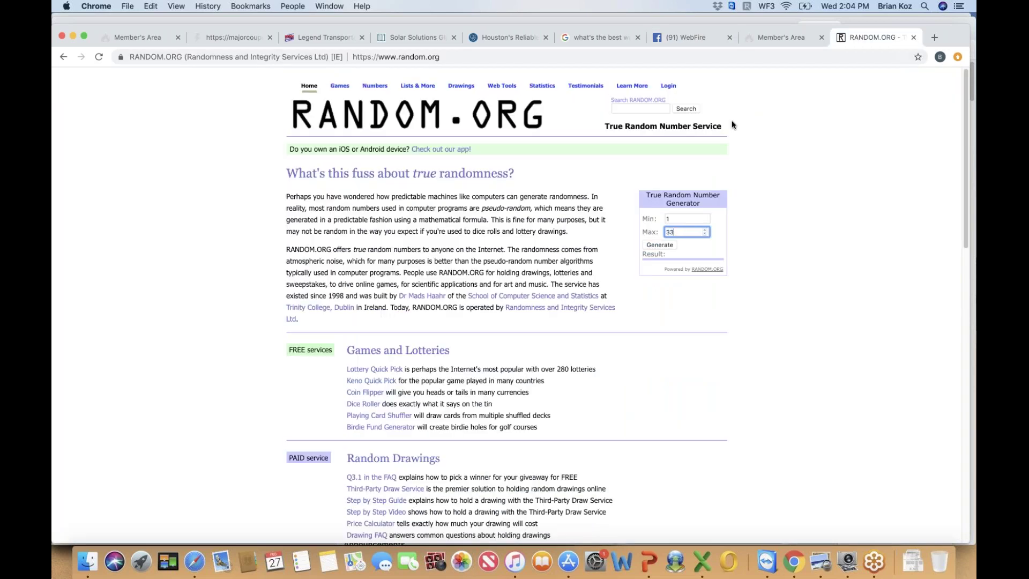
pyautogui.click(686, 38)
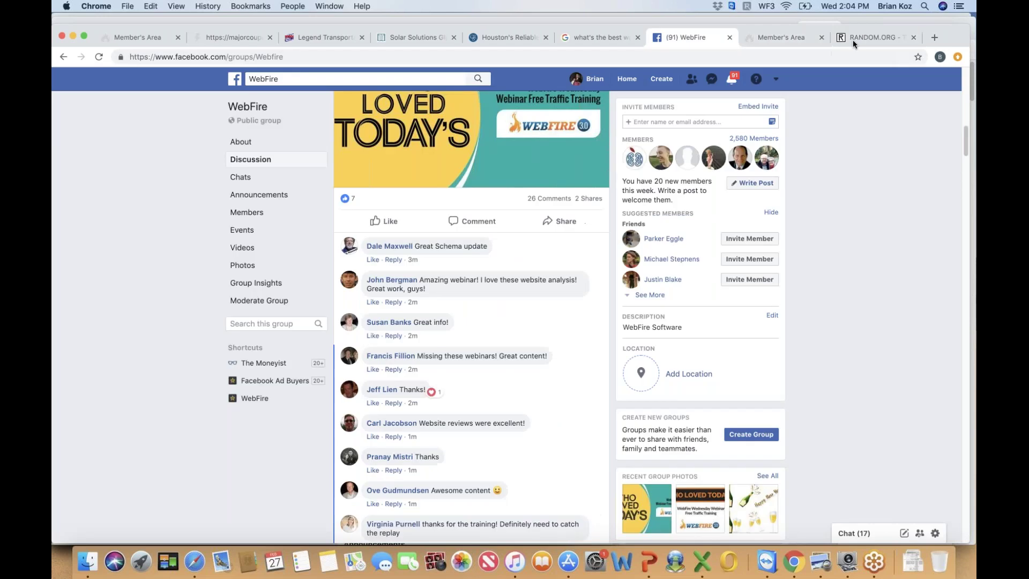
pyautogui.click(854, 39)
pyautogui.click(655, 246)
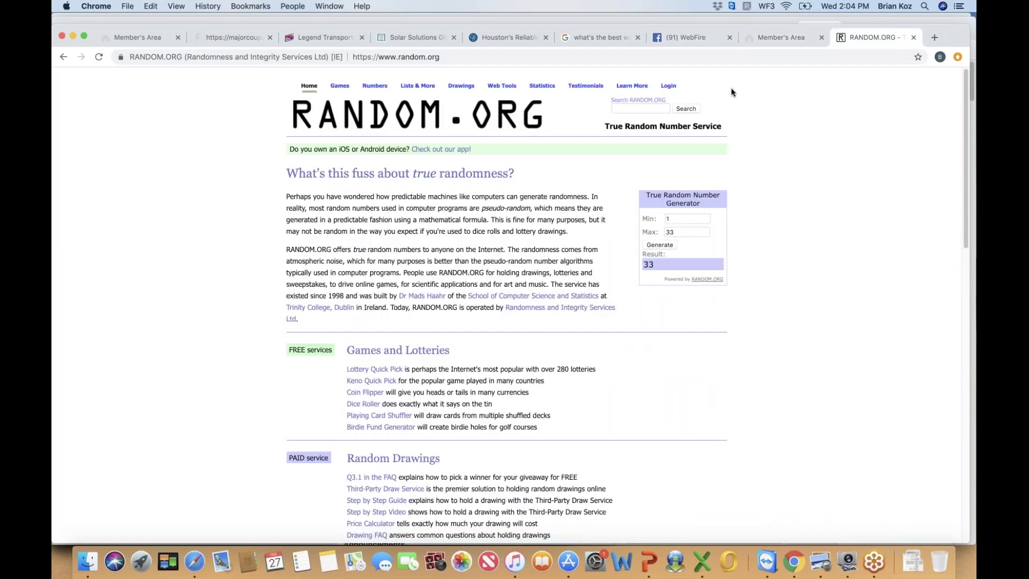
# Return to the WebFire Facebook group and look through the webinar posts and comments for the entry matching the drawn number
pyautogui.click(690, 38)
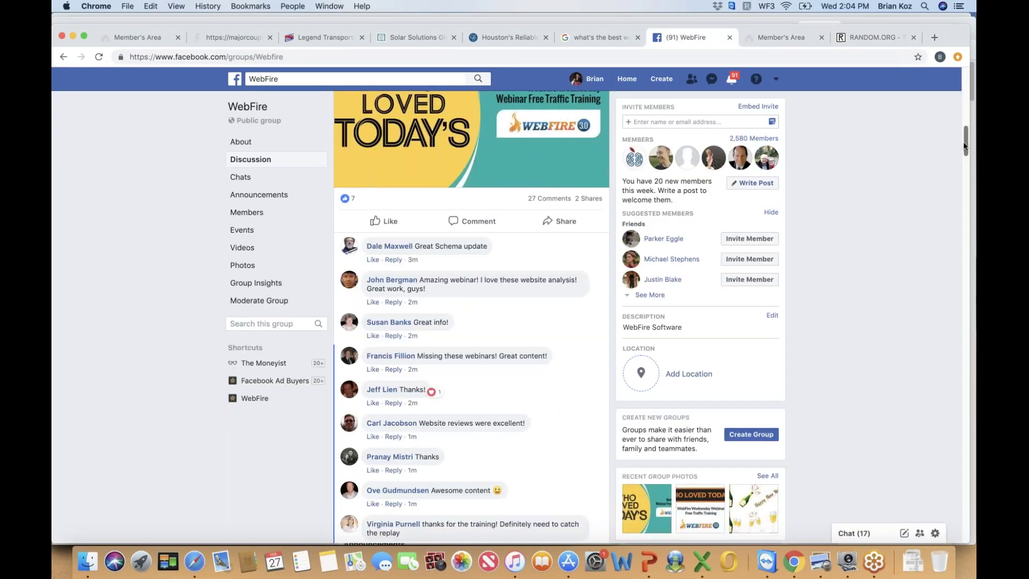
pyautogui.moveTo(961, 153); pyautogui.dragTo(975, 262)
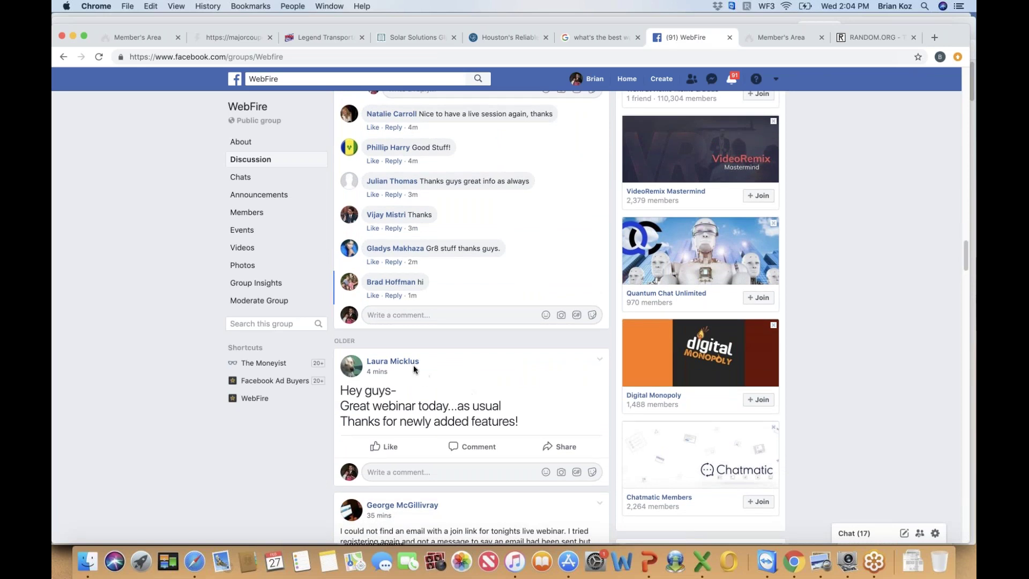
pyautogui.moveTo(406, 366)
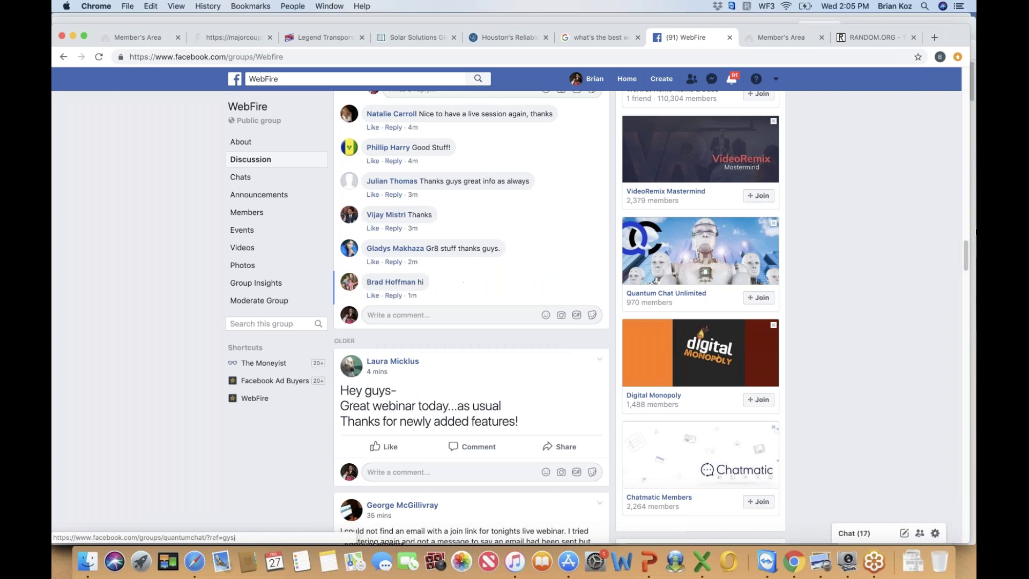
pyautogui.scroll(10, 954, 190)
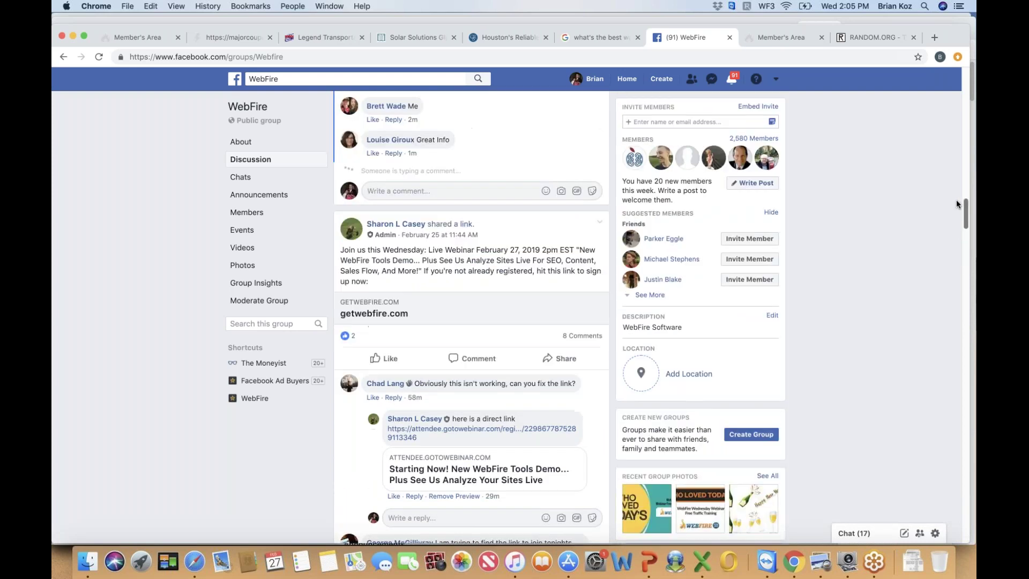
pyautogui.scroll(5, 955, 189)
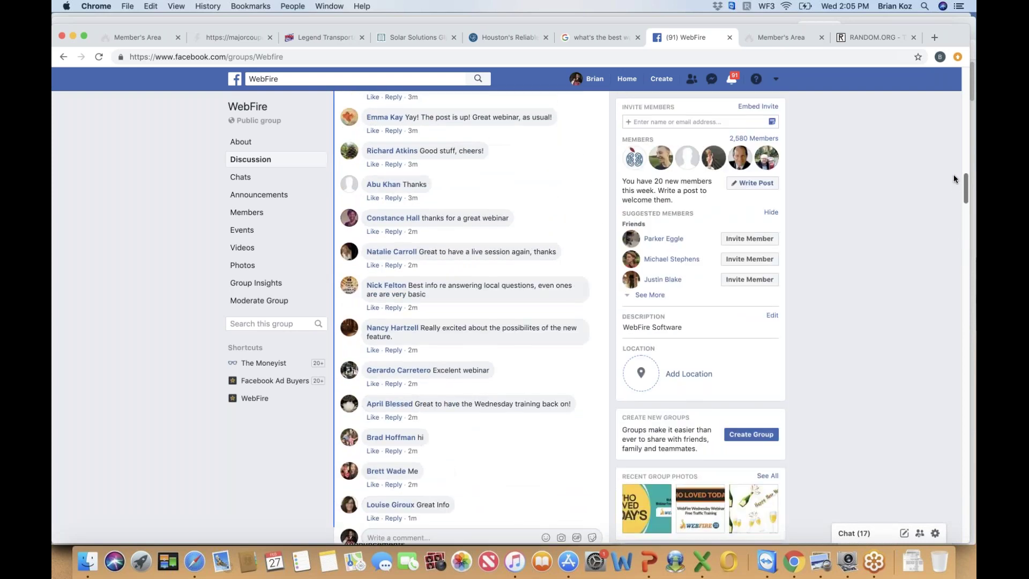
pyautogui.scroll(-2, 953, 177)
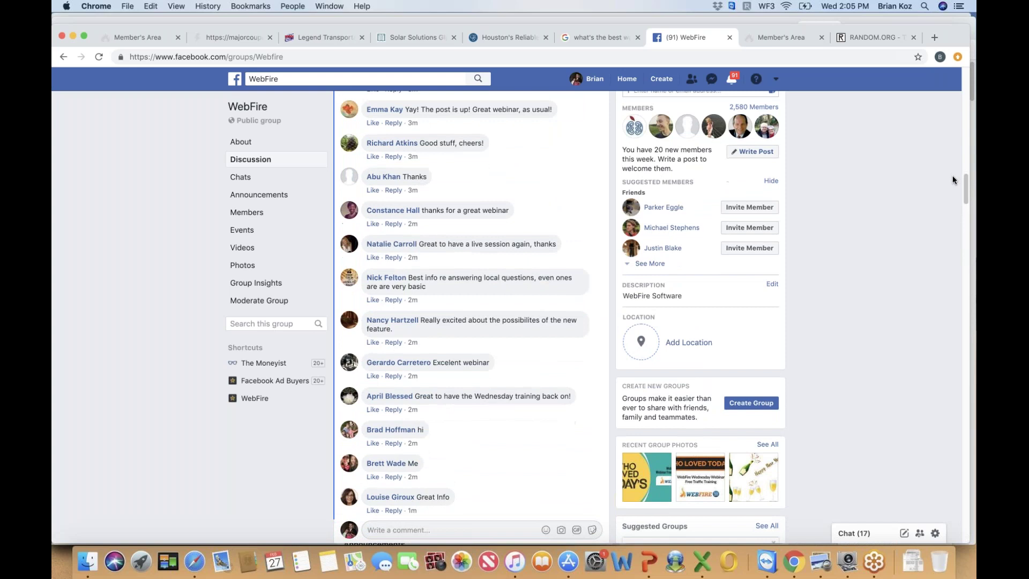